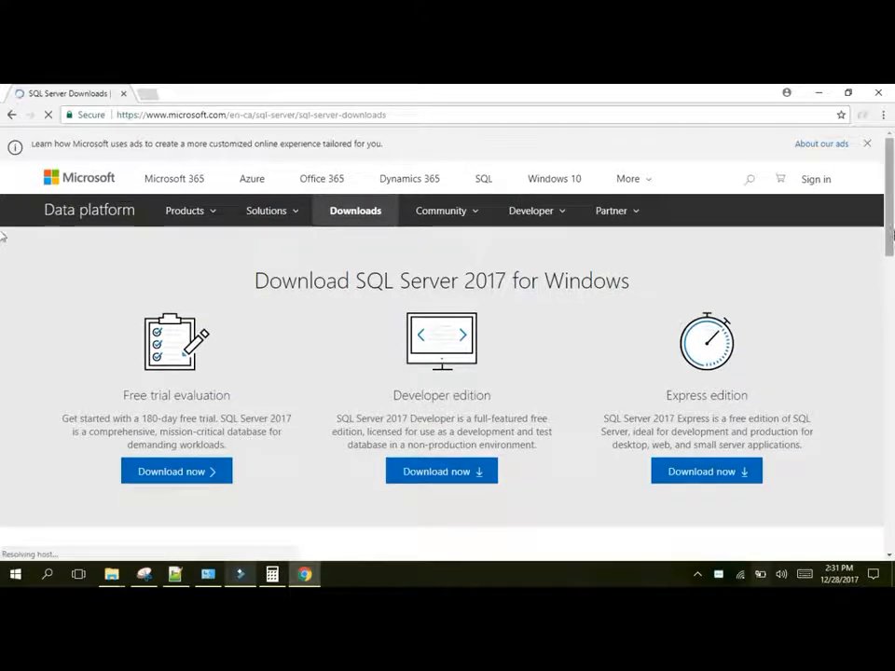
# Download the SQL Server 2017 Developer edition installer for Windows and launch it
pyautogui.scroll(-3, 4, 236)
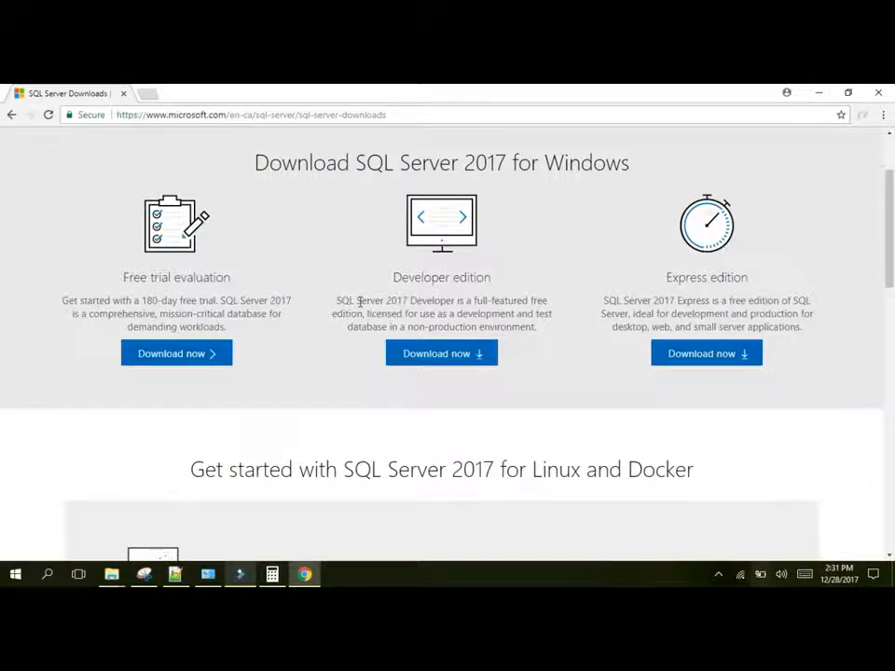
pyautogui.click(438, 355)
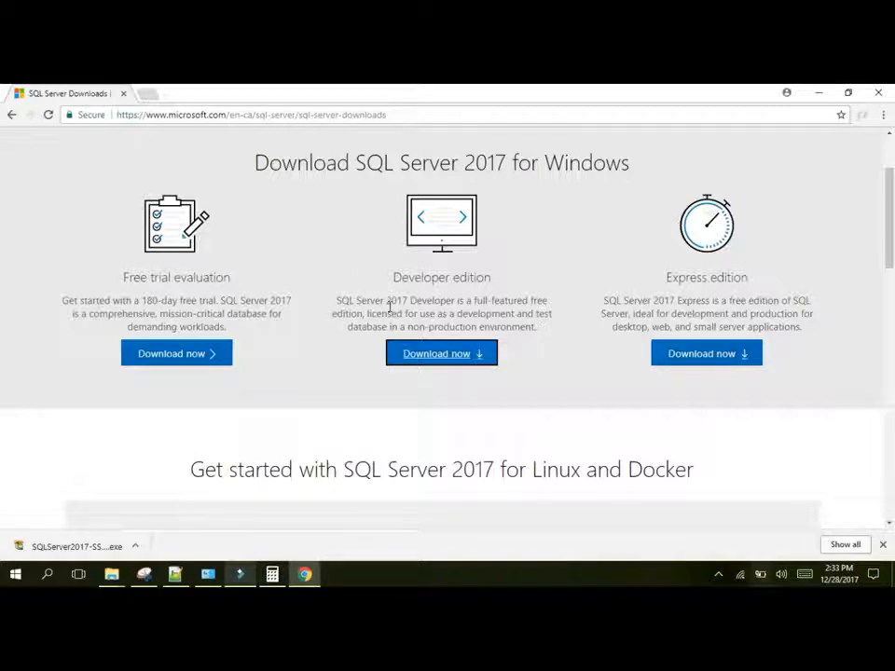
pyautogui.click(101, 548)
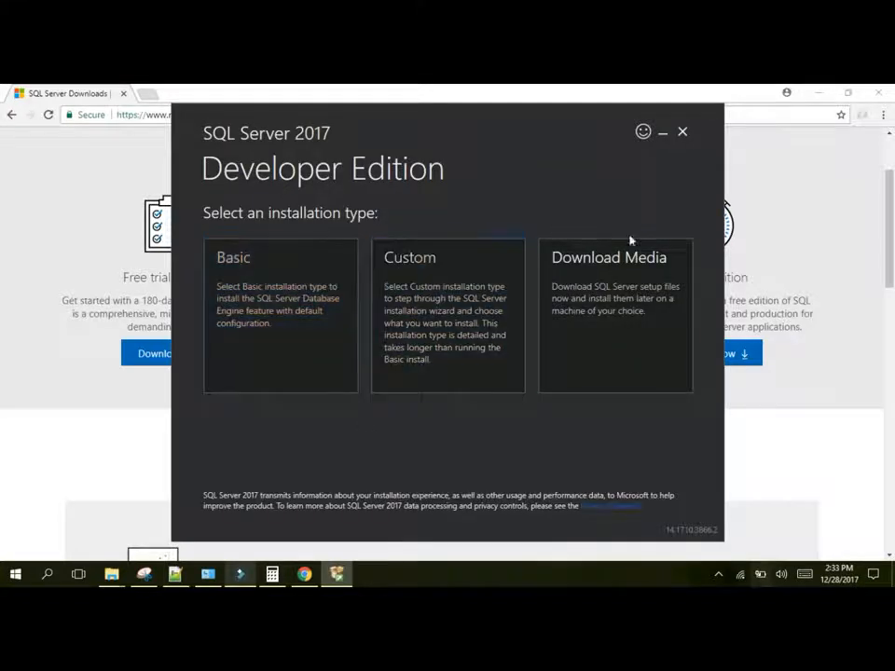
# Choose the Custom installation type and start downloading the install package to C:\SQLServer2017Media
pyautogui.click(435, 316)
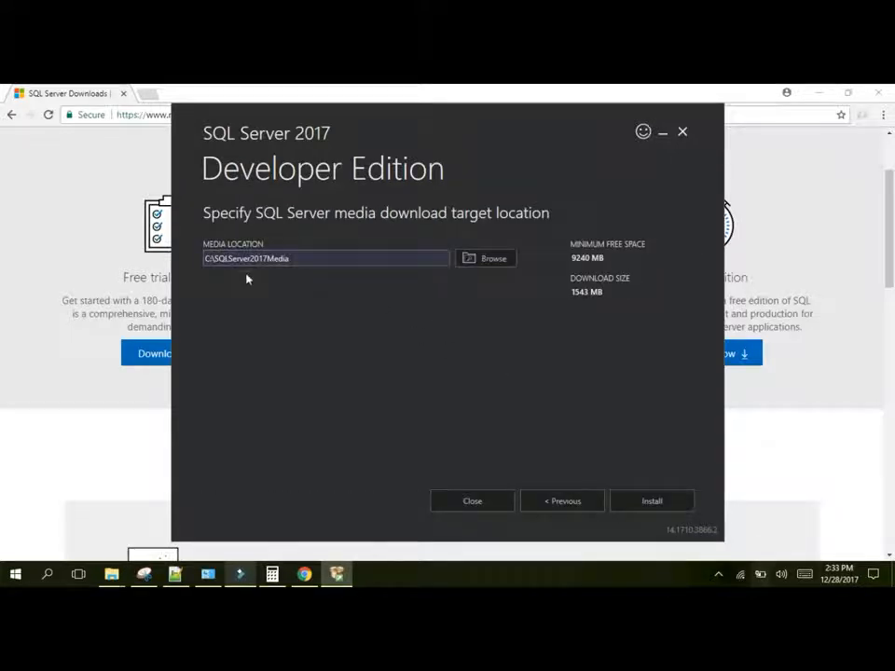
pyautogui.click(305, 254)
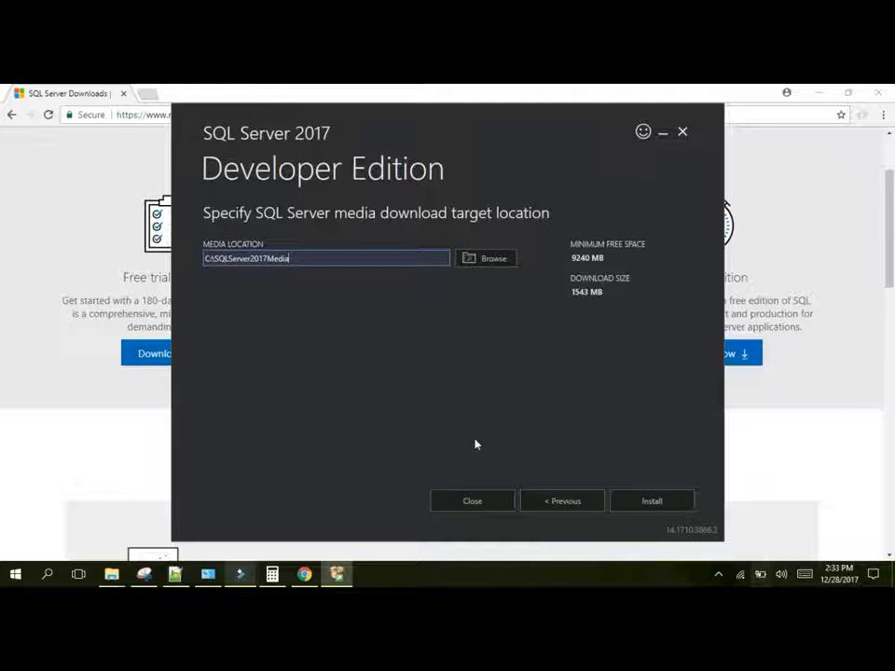
pyautogui.click(619, 503)
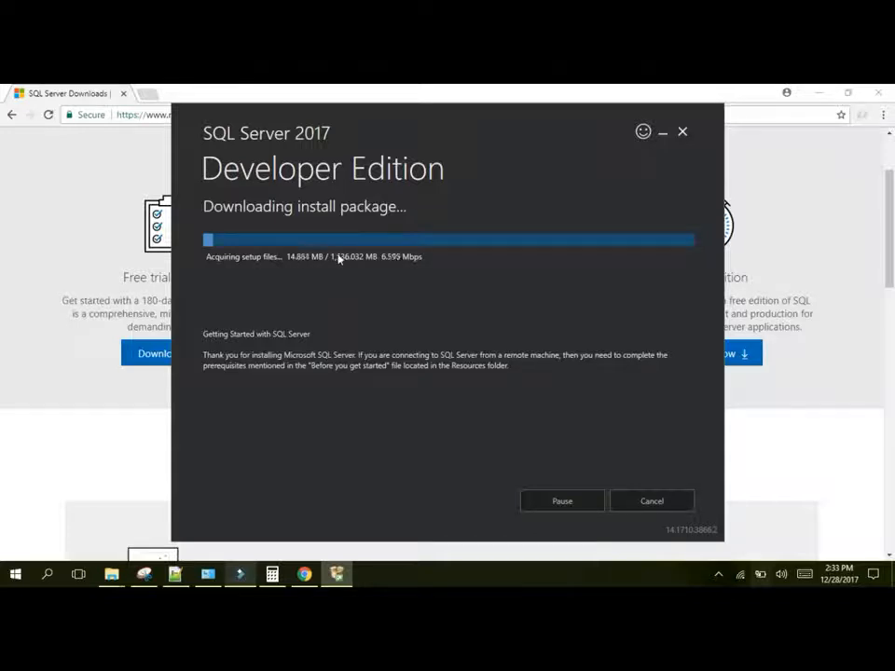
pyautogui.click(58, 295)
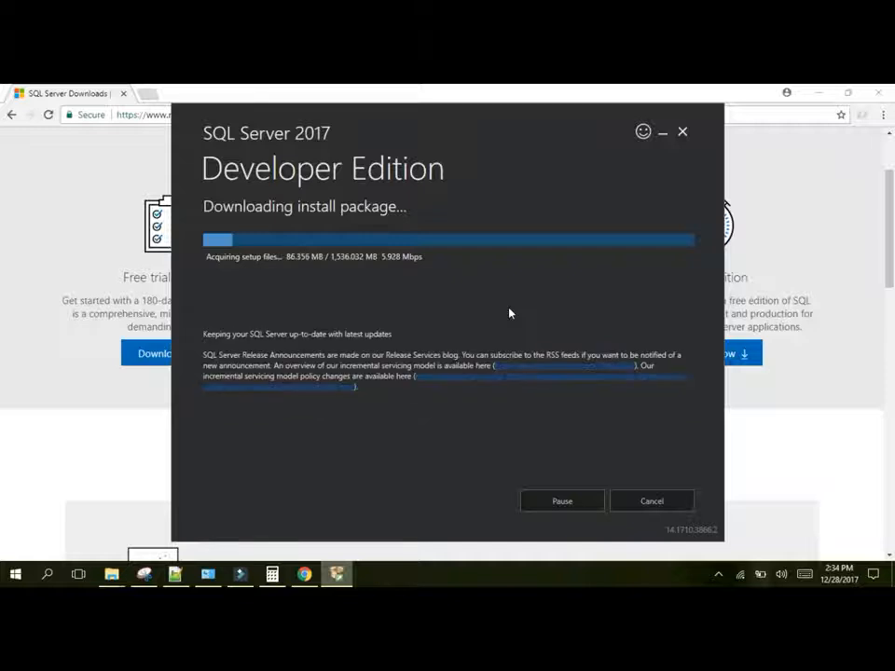
pyautogui.scroll(-5, 569, 373)
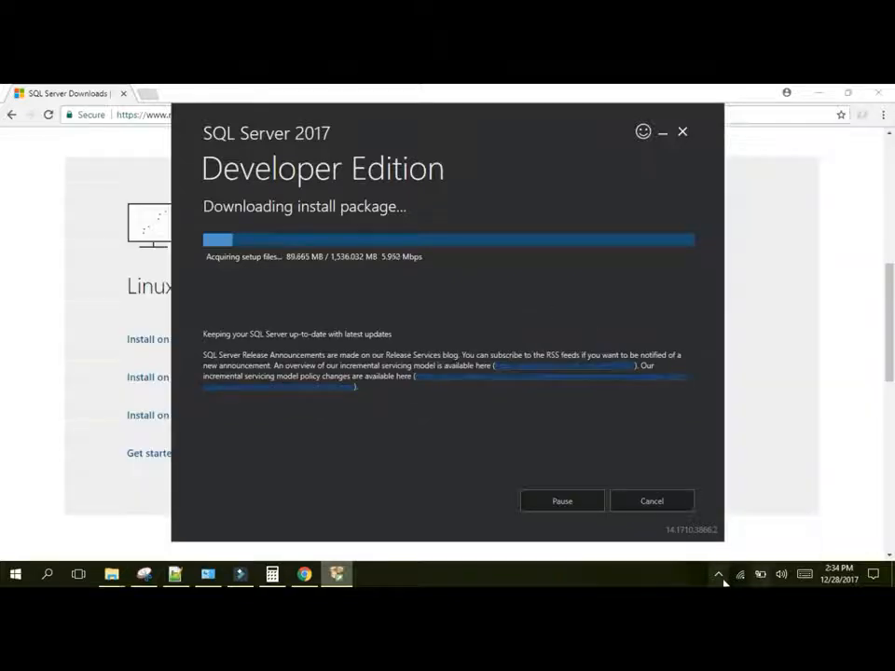
pyautogui.click(719, 575)
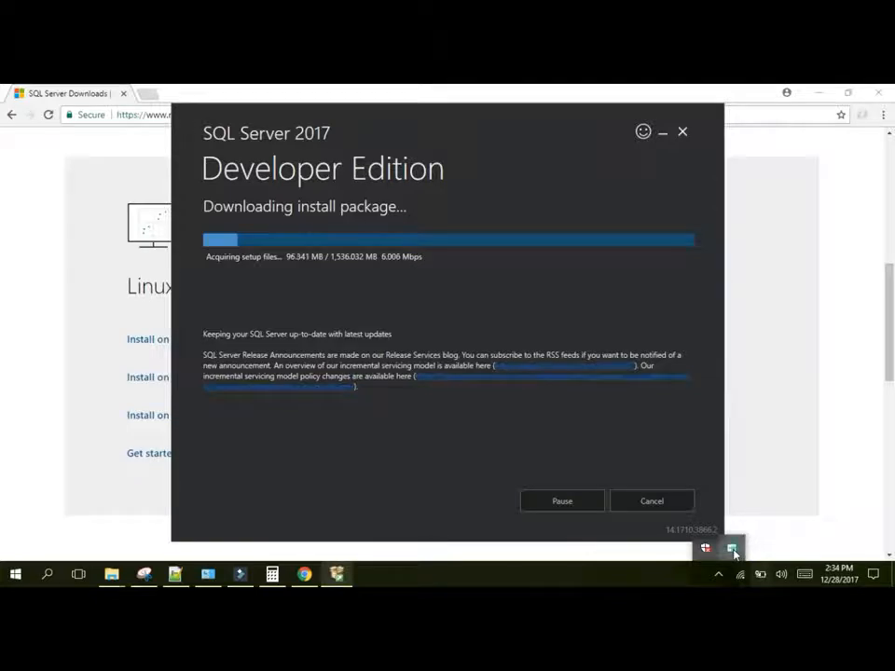
pyautogui.rightClick(734, 552)
pyautogui.click(731, 492)
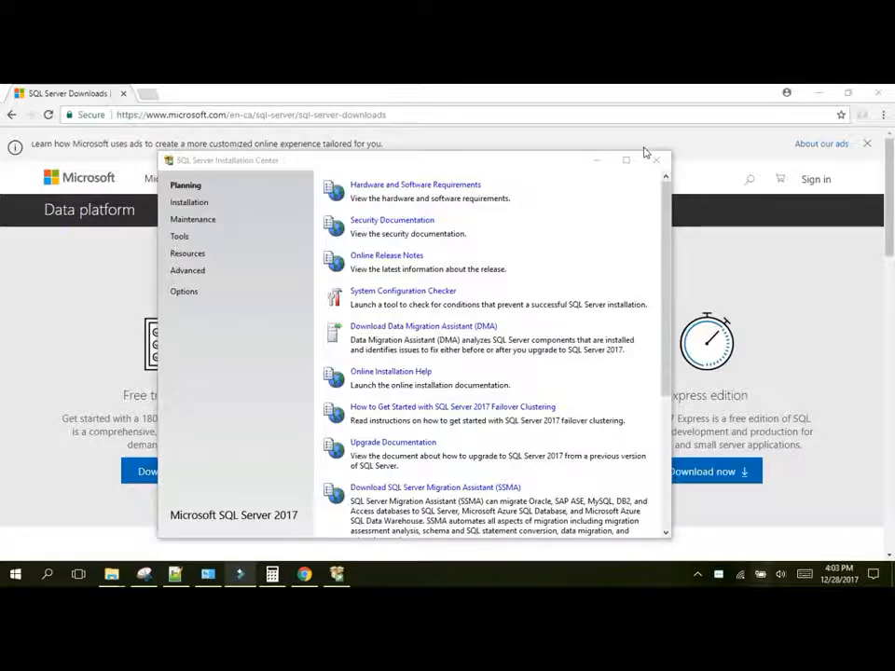
# Launch a new SQL Server stand-alone installation from the SQL Server Installation Center
pyautogui.moveTo(261, 167); pyautogui.dragTo(259, 137)
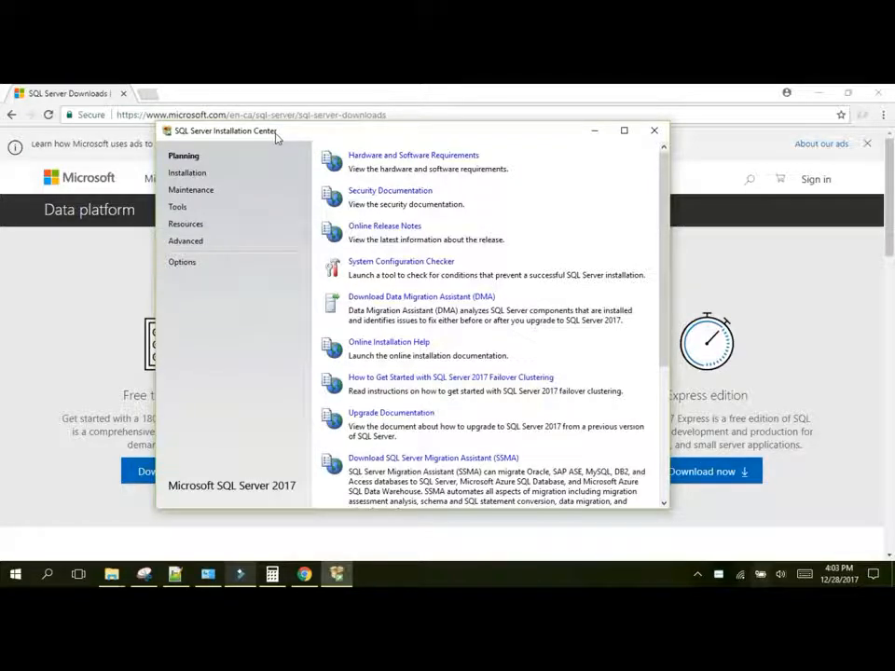
pyautogui.click(188, 176)
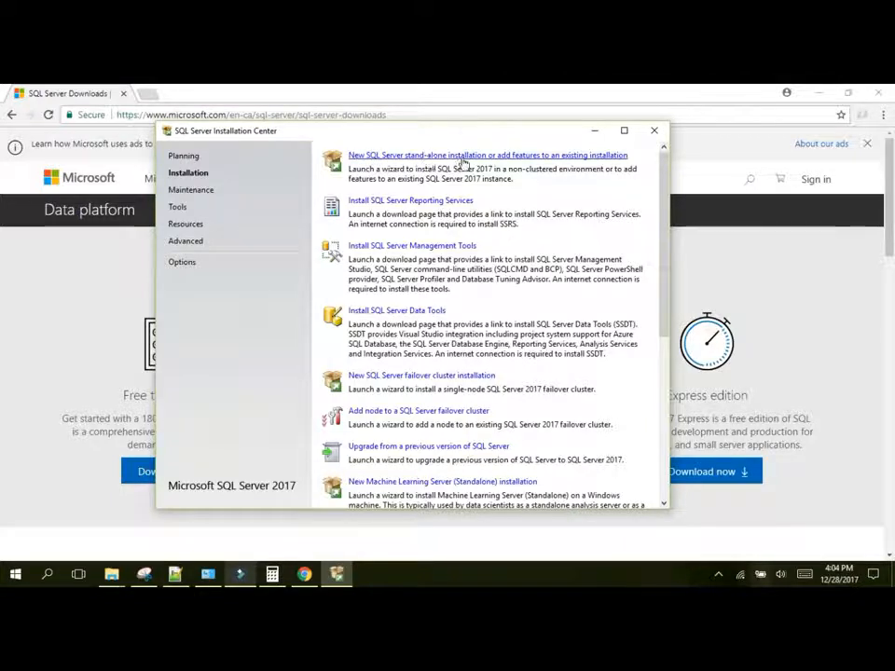
pyautogui.click(521, 157)
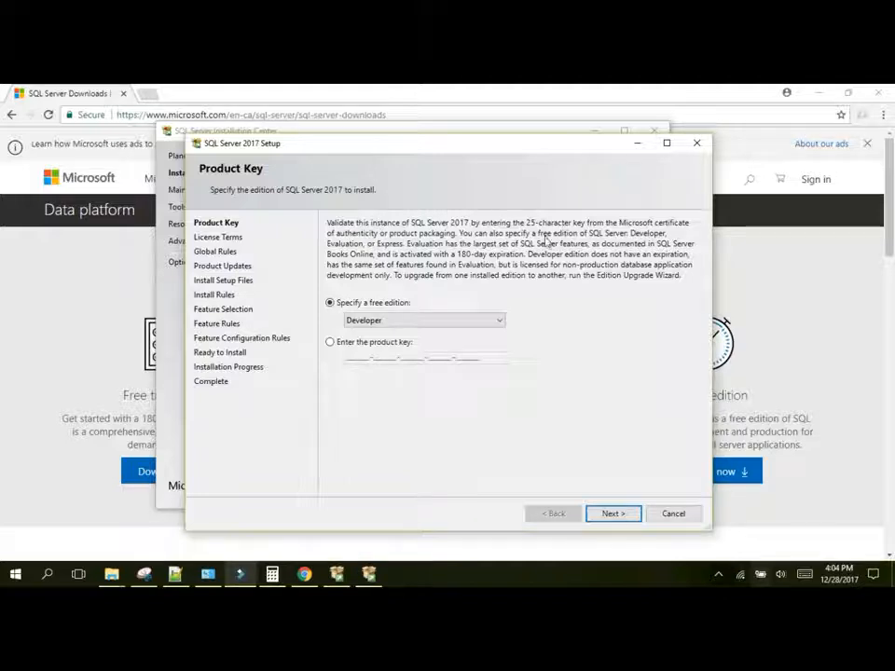
# Keep the free Developer edition, accept the license terms and advance the setup past the install rules to feature selection
pyautogui.click(612, 514)
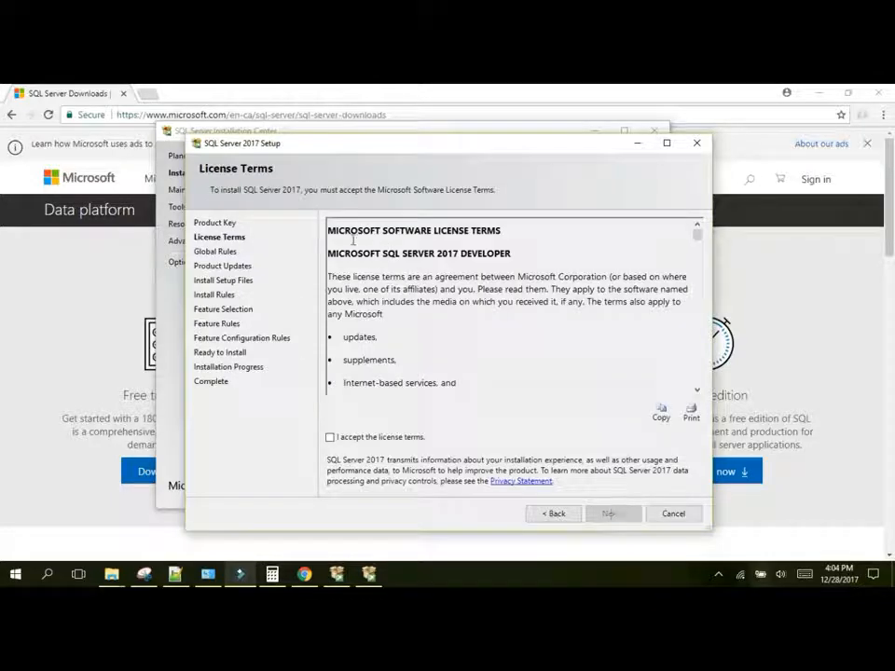
pyautogui.click(329, 437)
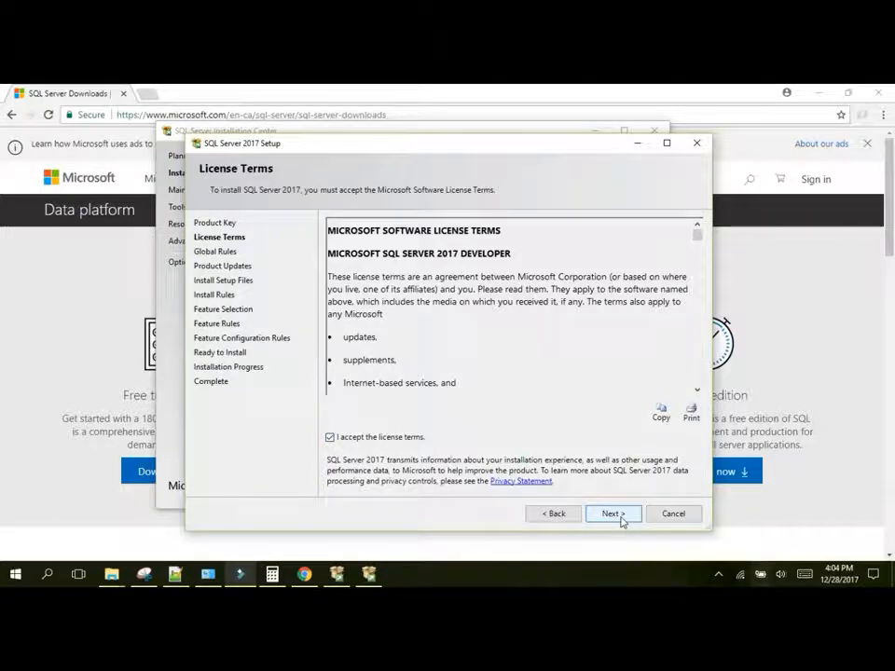
pyautogui.click(621, 516)
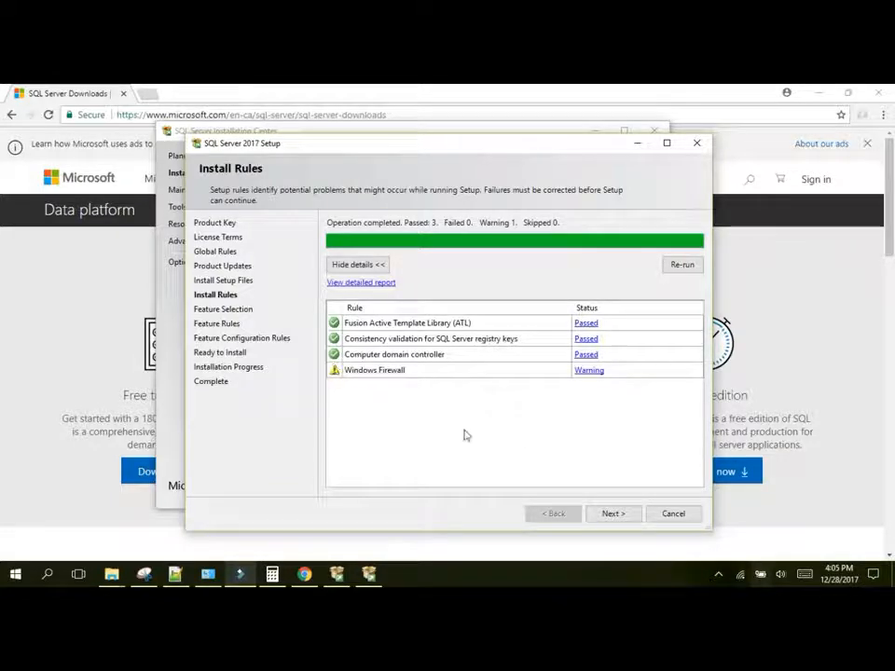
pyautogui.click(608, 515)
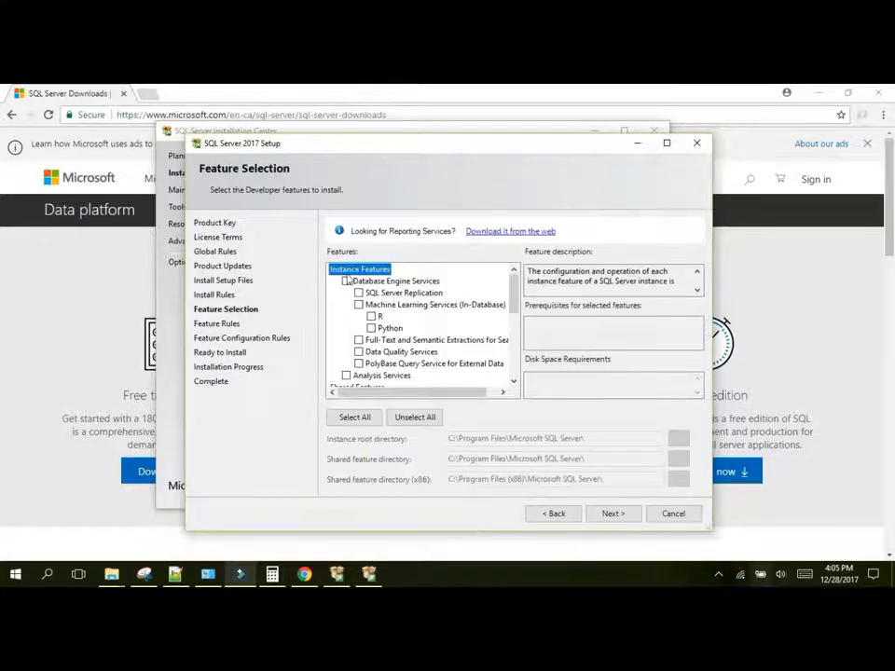
# Include SQL Server Replication together with Database Engine Services in the features to install
pyautogui.moveTo(517, 311); pyautogui.dragTo(514, 280)
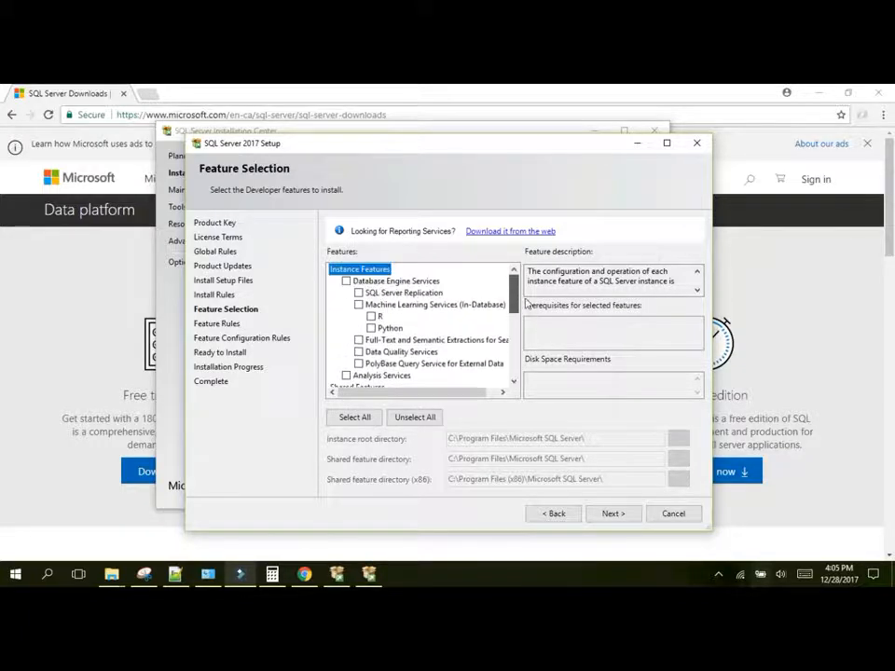
pyautogui.click(359, 293)
pyautogui.click(394, 293)
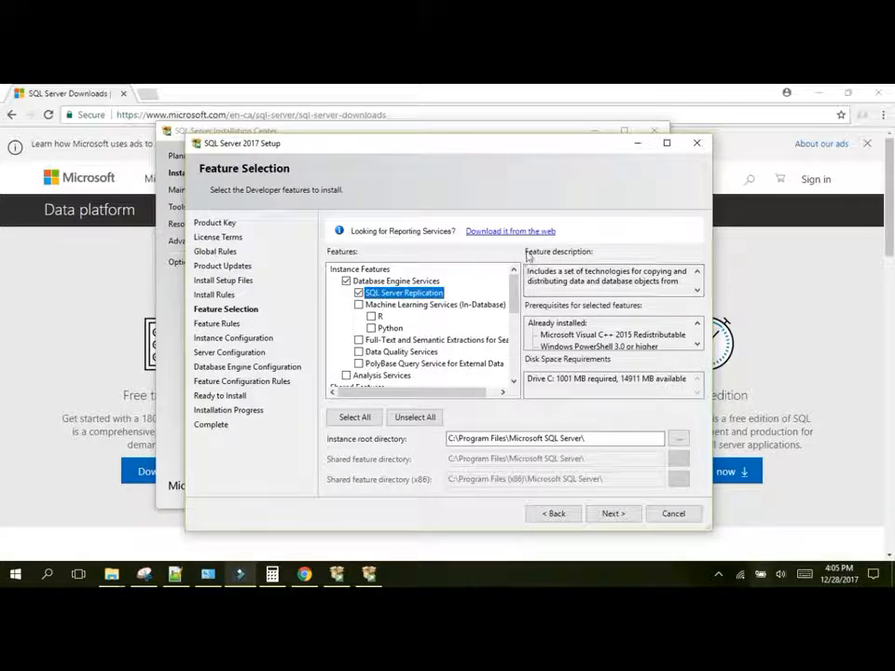
# Read the full feature description of SQL Server Replication and remove that feature from the installation, keeping Database Engine Services
pyautogui.moveTo(529, 271); pyautogui.dragTo(708, 301)
pyautogui.click(699, 292)
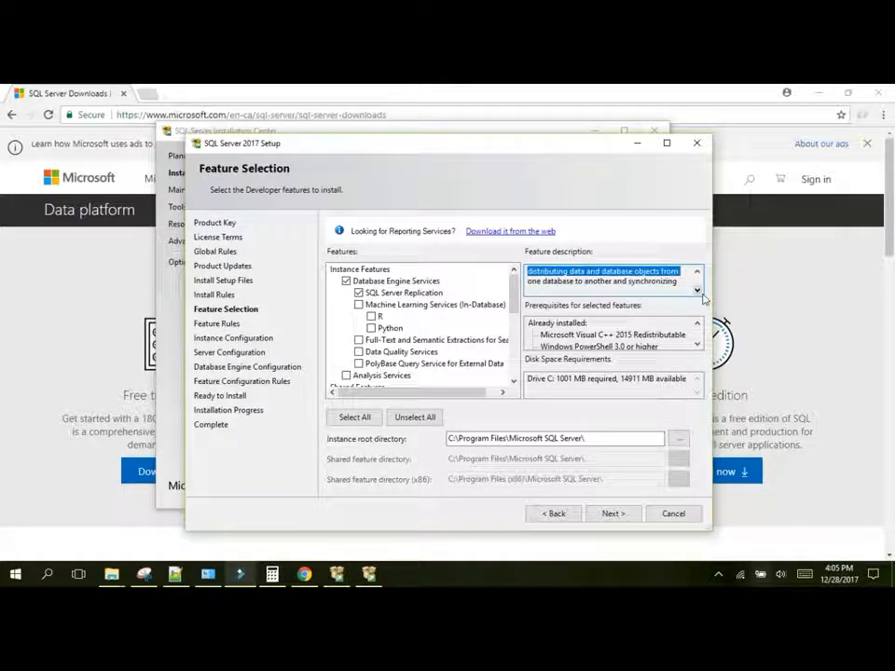
pyautogui.click(703, 295)
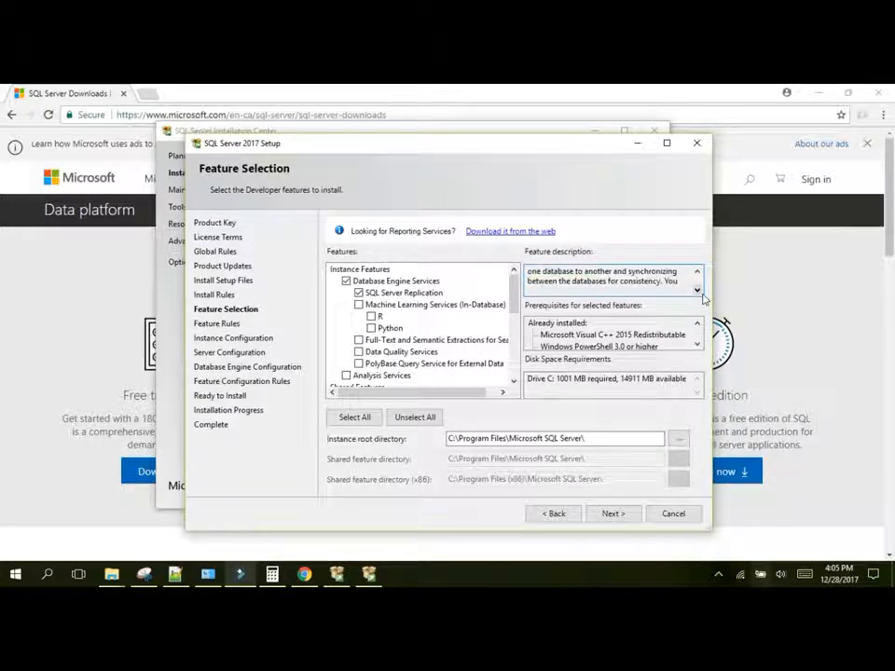
pyautogui.click(703, 296)
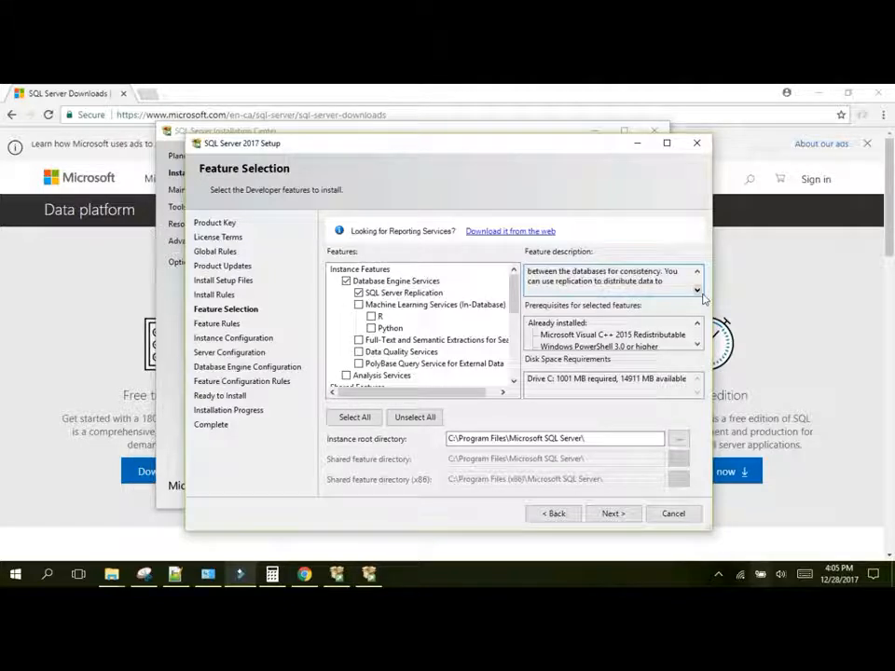
pyautogui.click(703, 295)
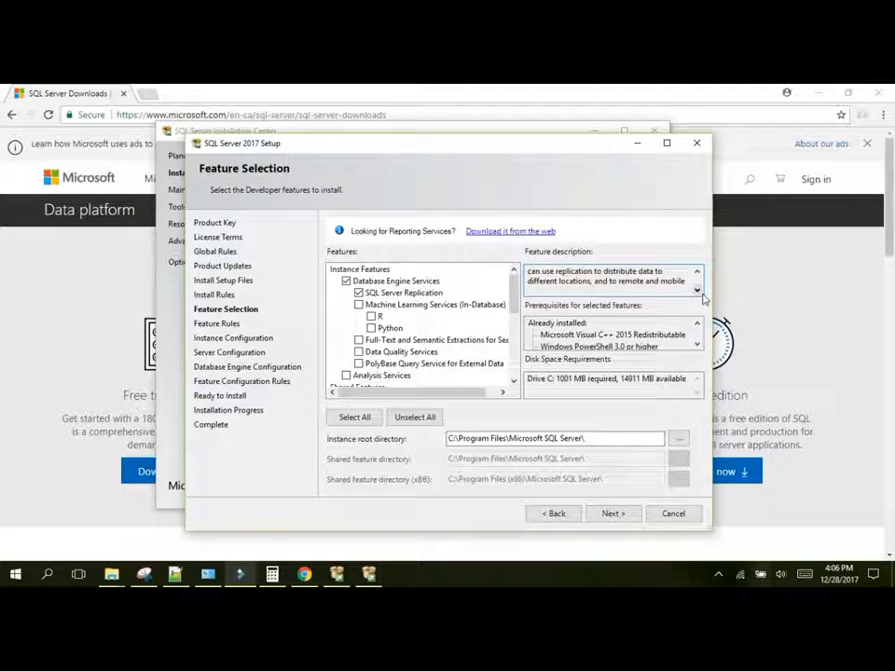
pyautogui.click(703, 296)
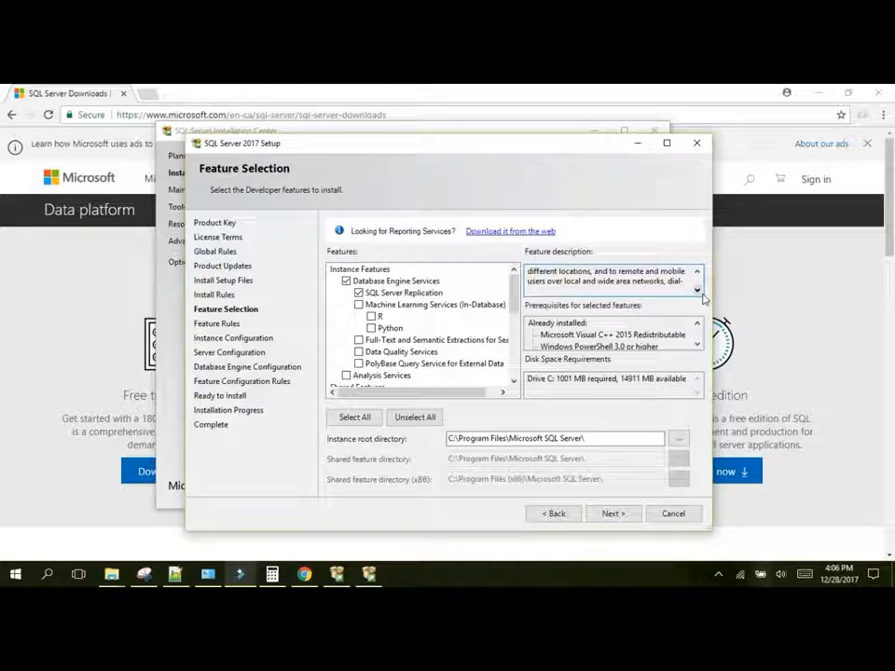
pyautogui.click(703, 295)
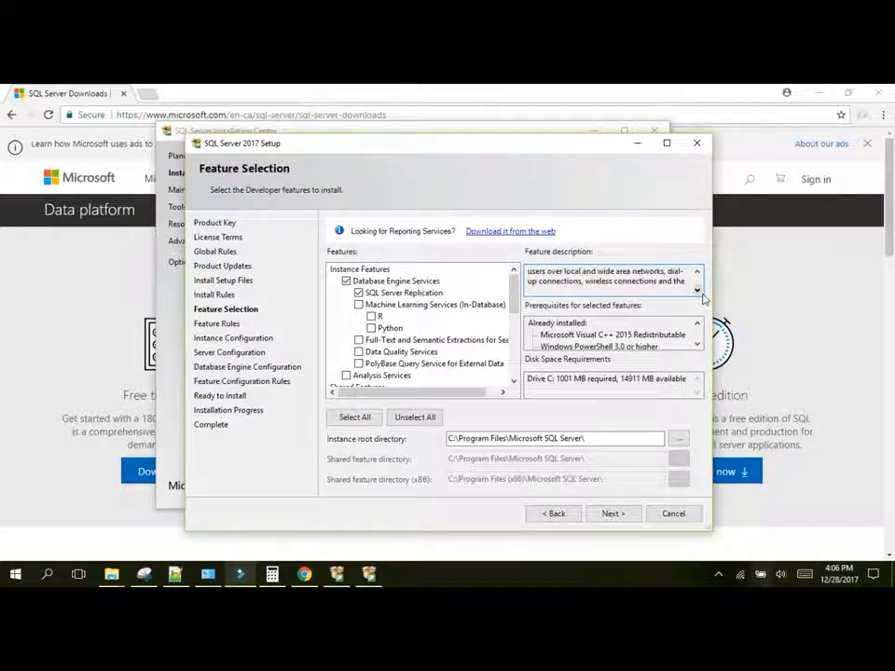
pyautogui.click(703, 296)
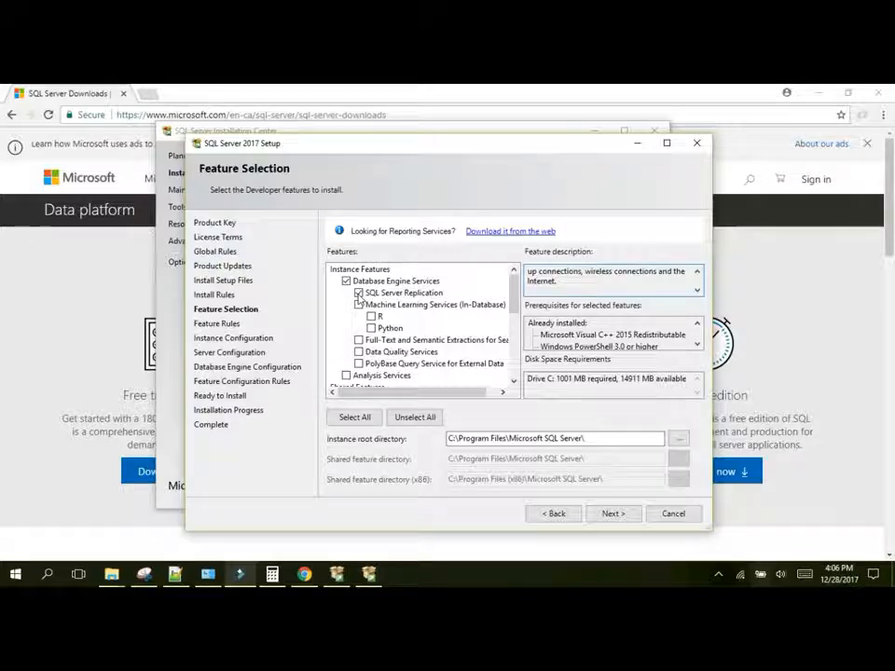
pyautogui.click(359, 293)
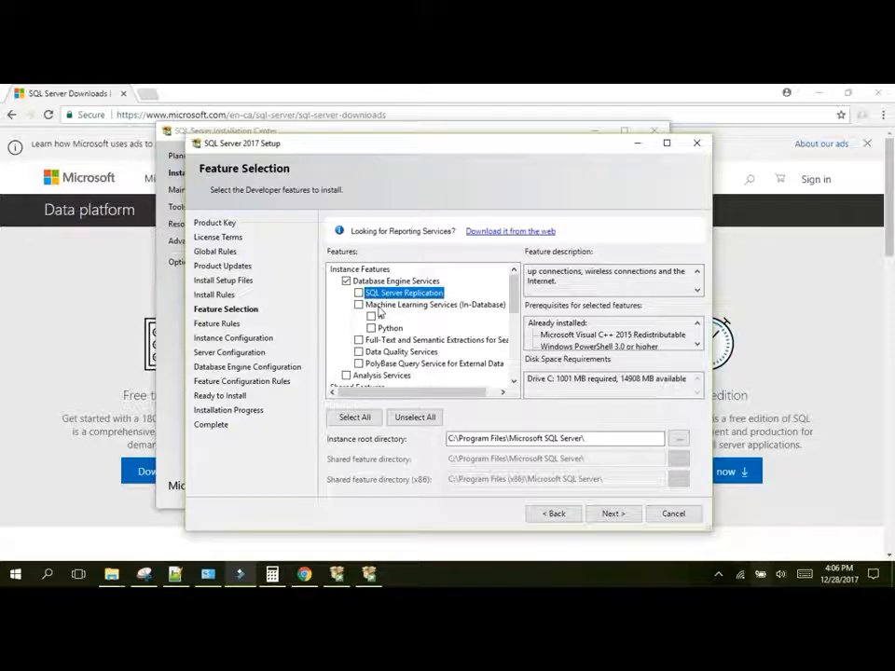
# Review the descriptions of Machine Learning Services (In-Database), Python, Full-Text and Semantic Extractions, Data Quality Services and PolyBase Query Service
pyautogui.click(378, 307)
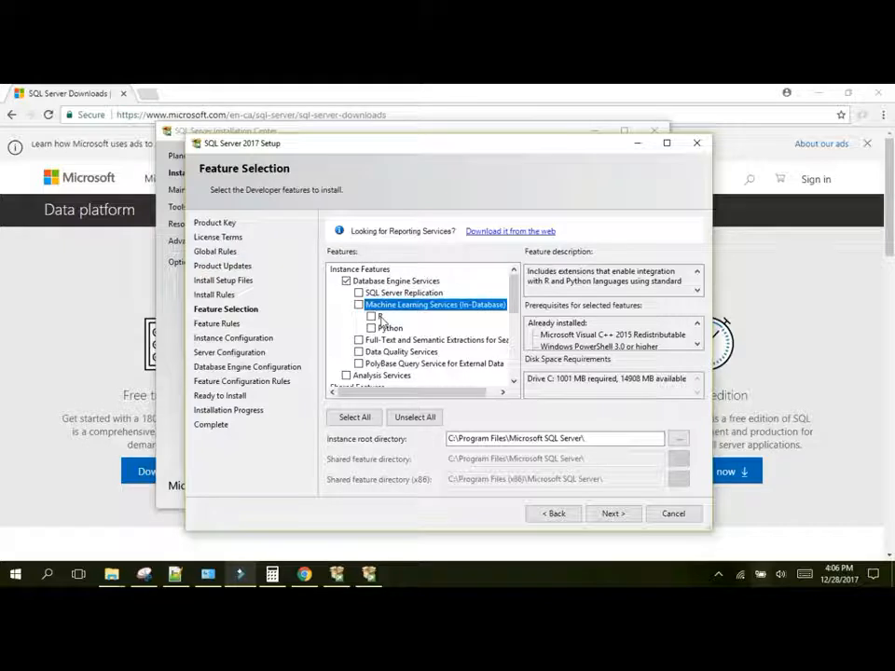
pyautogui.click(389, 328)
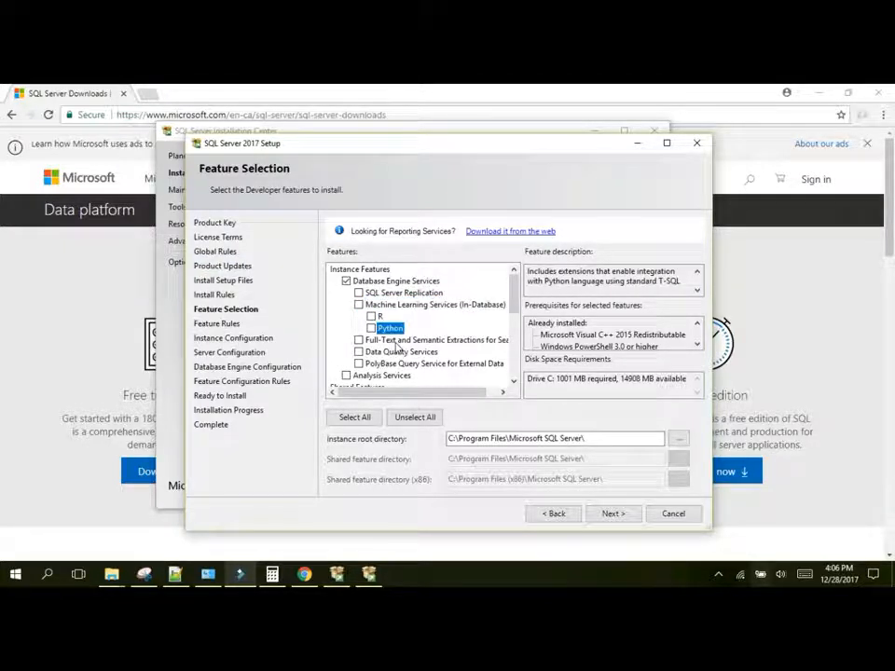
pyautogui.click(395, 341)
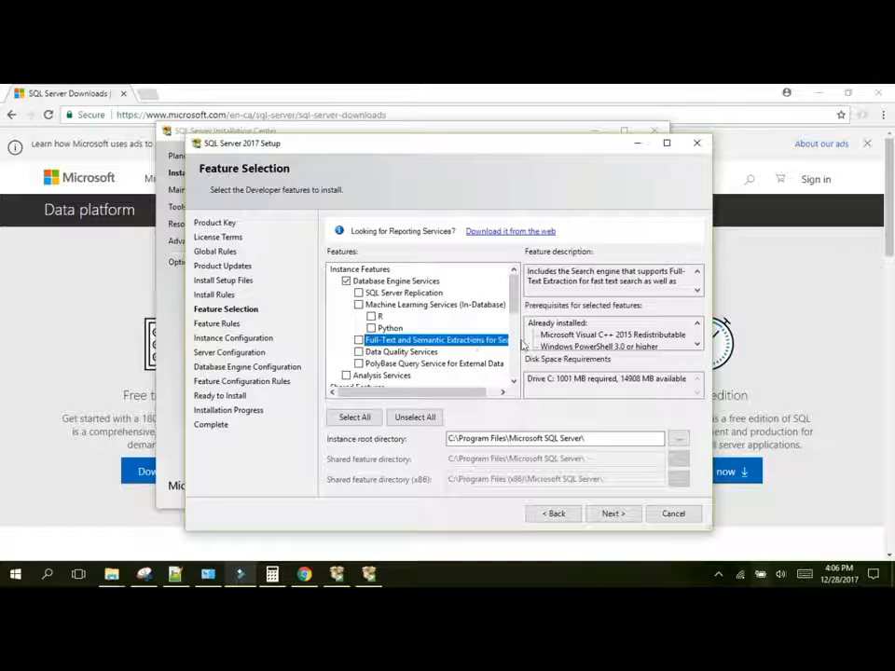
pyautogui.moveTo(512, 304); pyautogui.dragTo(511, 318)
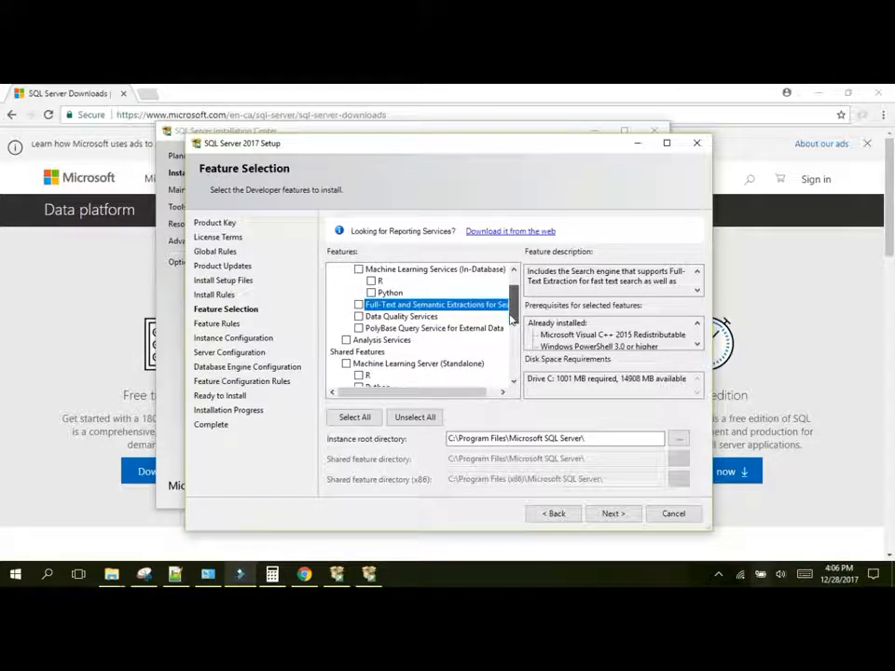
pyautogui.moveTo(462, 392); pyautogui.dragTo(489, 397)
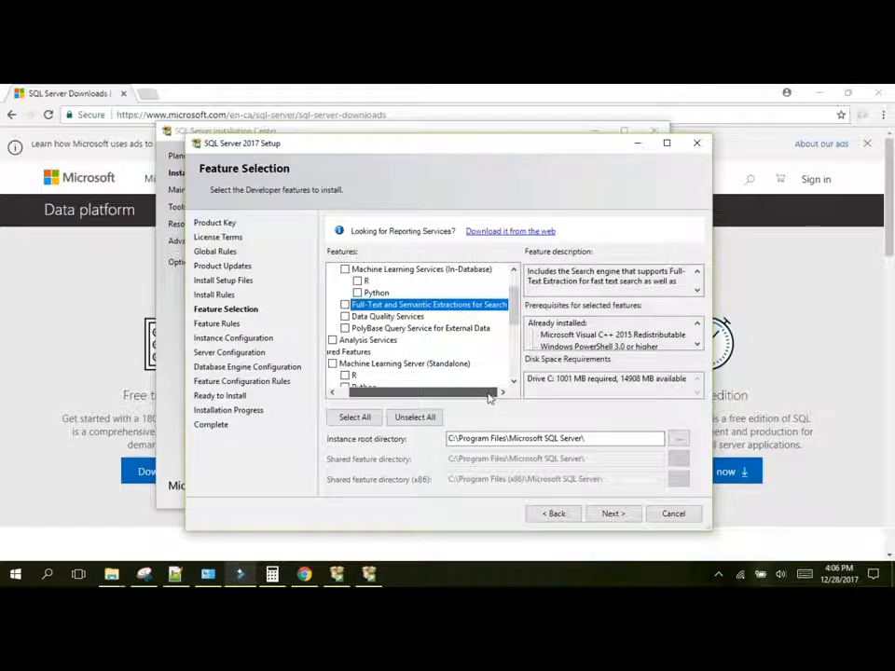
pyautogui.moveTo(488, 397); pyautogui.dragTo(405, 393)
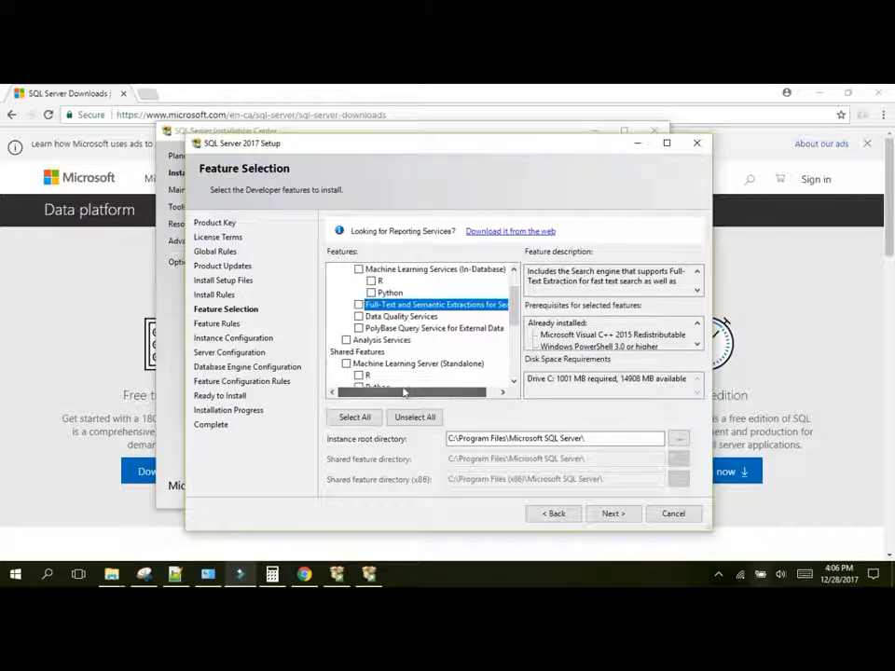
pyautogui.click(401, 317)
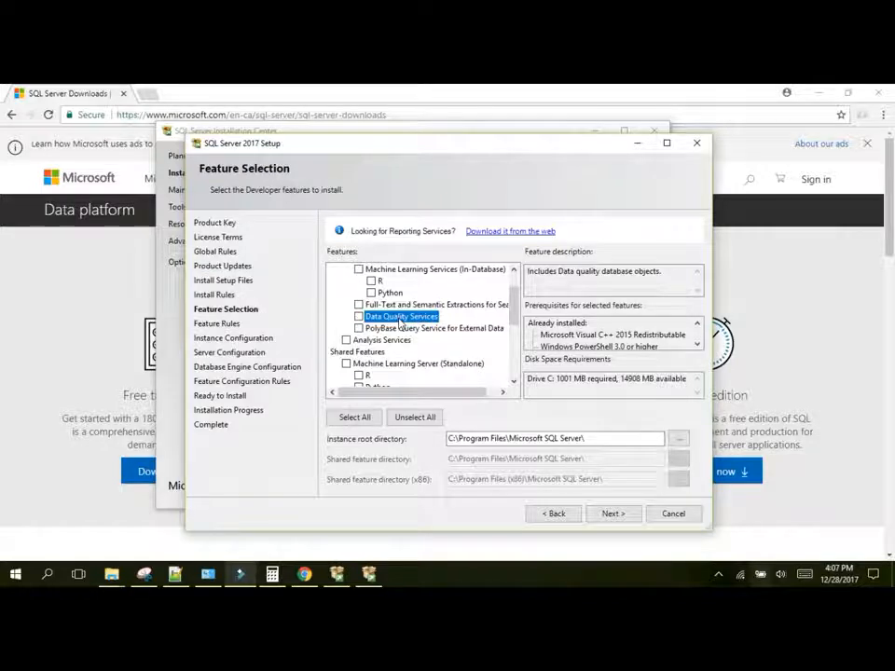
pyautogui.click(396, 329)
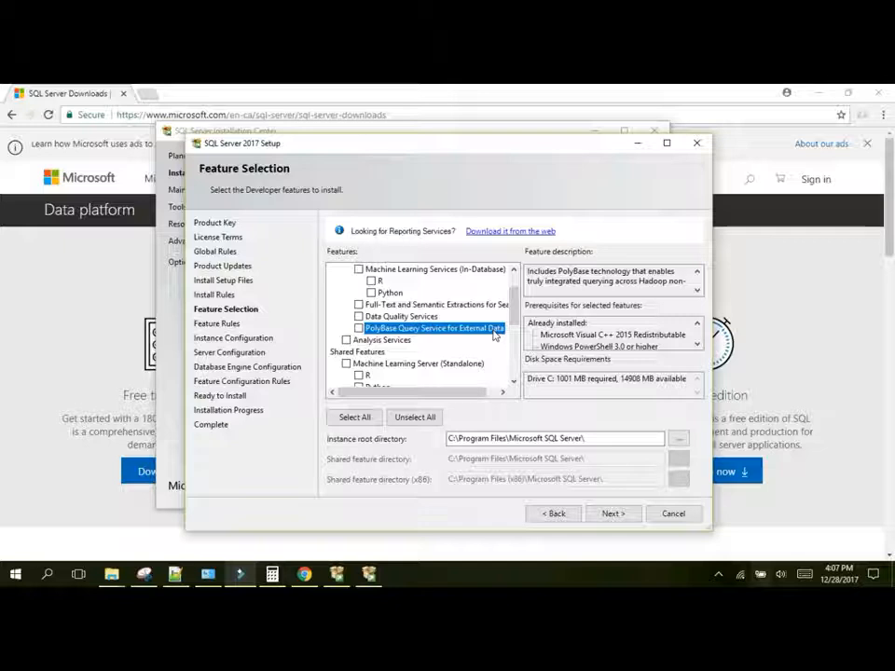
# Add Analysis Services to the features to install, leave Machine Learning Server (Standalone) out, and proceed to the instance configuration
pyautogui.click(378, 341)
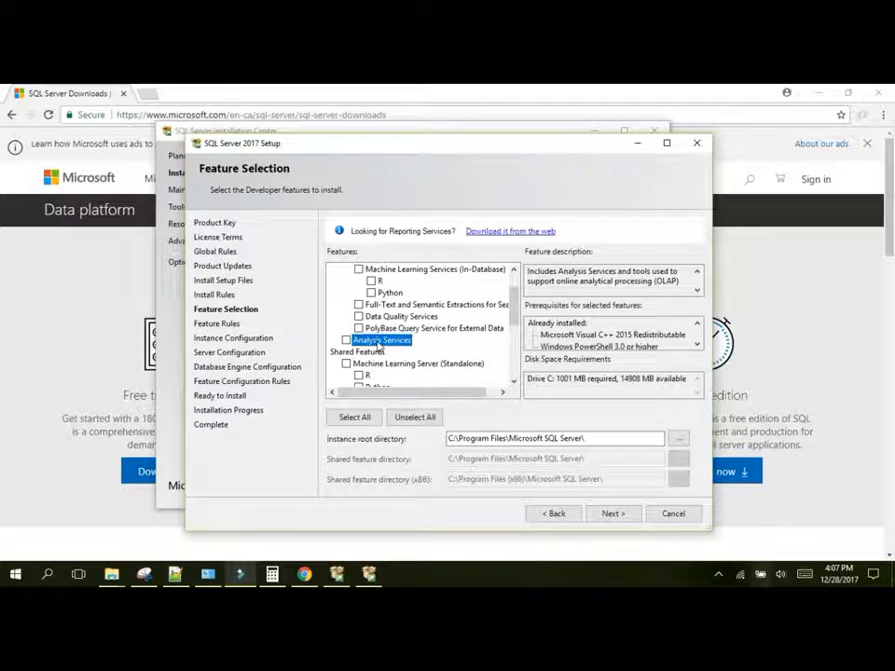
pyautogui.click(346, 341)
pyautogui.moveTo(515, 307)
pyautogui.mouseDown()
pyautogui.moveTo(510, 361)
pyautogui.moveTo(515, 310)
pyautogui.moveTo(516, 326)
pyautogui.mouseUp()
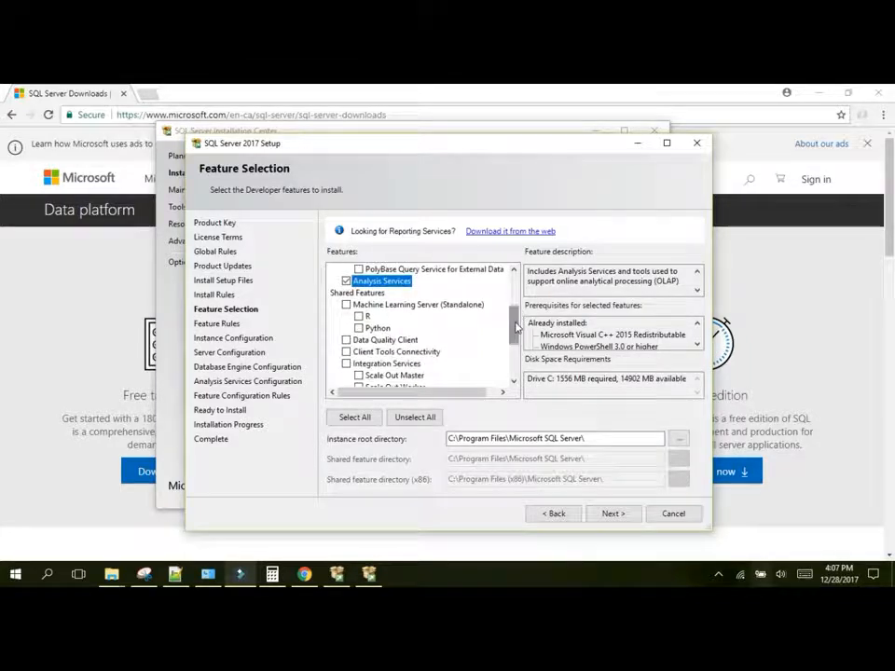
pyautogui.click(416, 305)
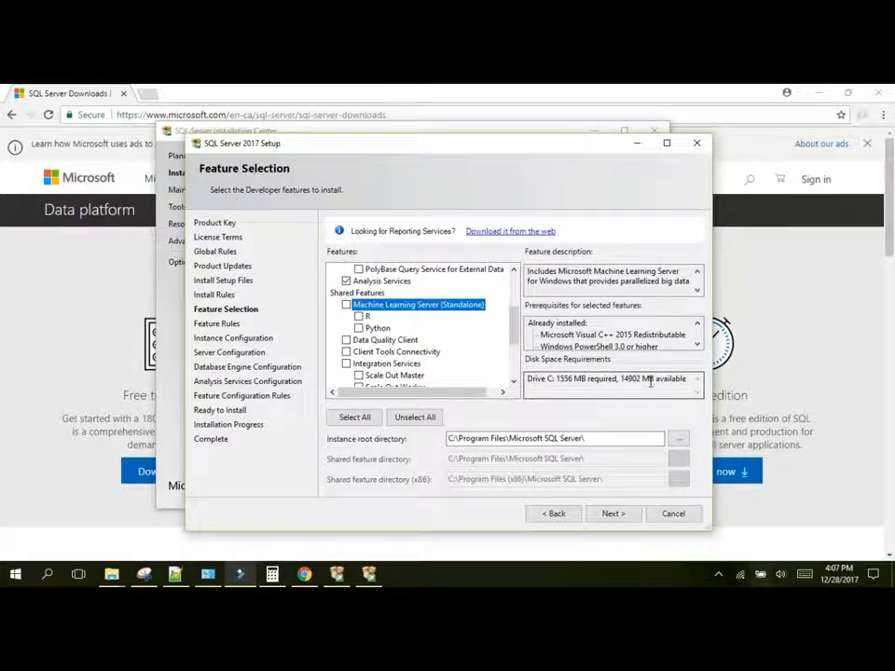
pyautogui.click(610, 513)
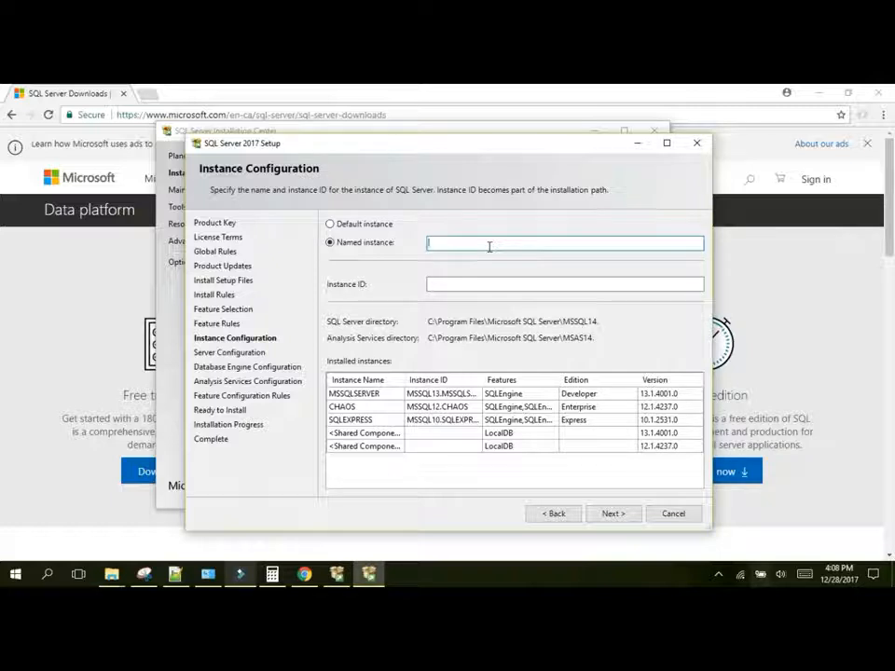
# Configure a named instance SQLSERVER2017L with the matching instance ID and proceed to the server configuration
pyautogui.click(354, 226)
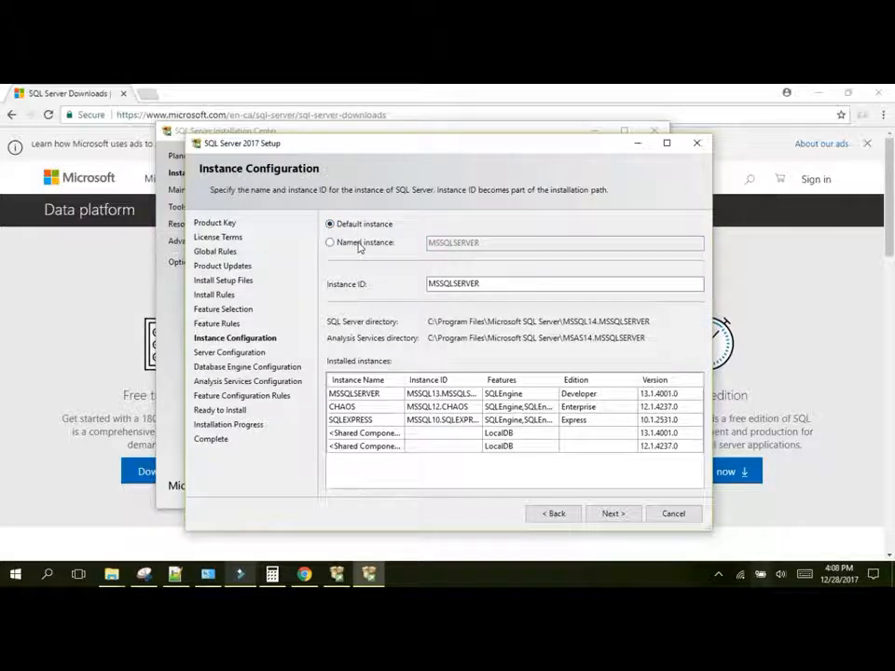
pyautogui.click(359, 244)
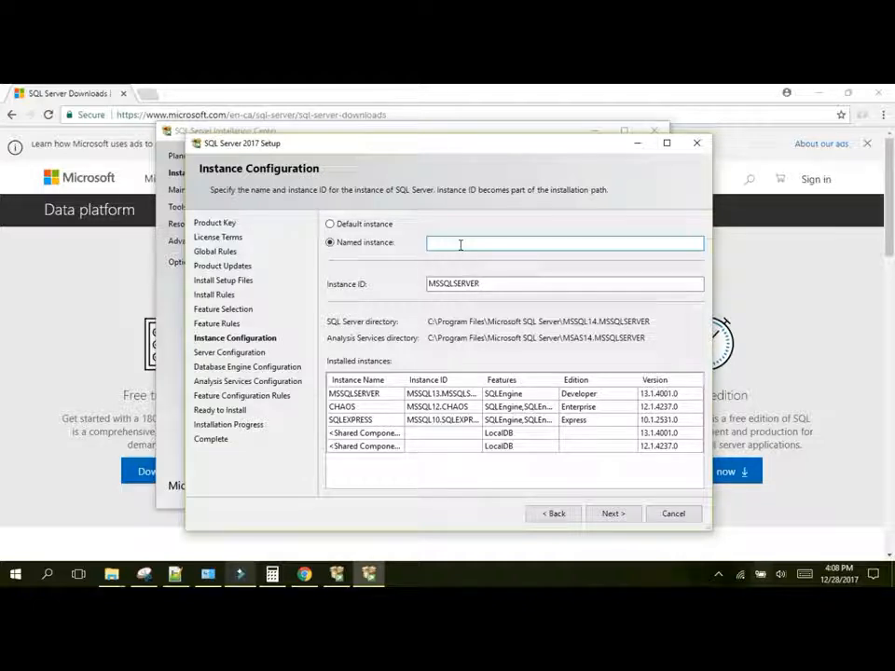
pyautogui.write('SQLSE')
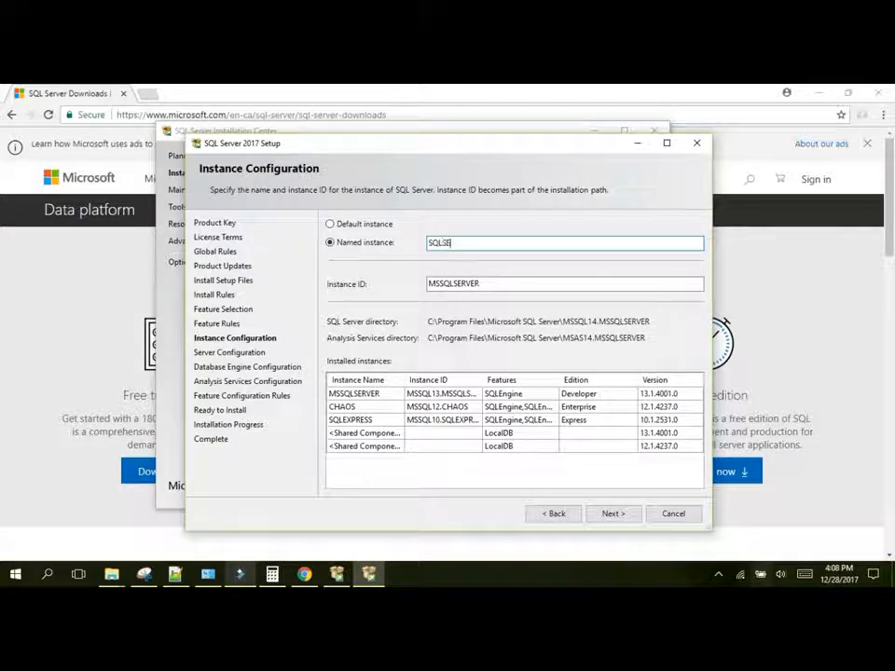
pyautogui.write('RVER2017')
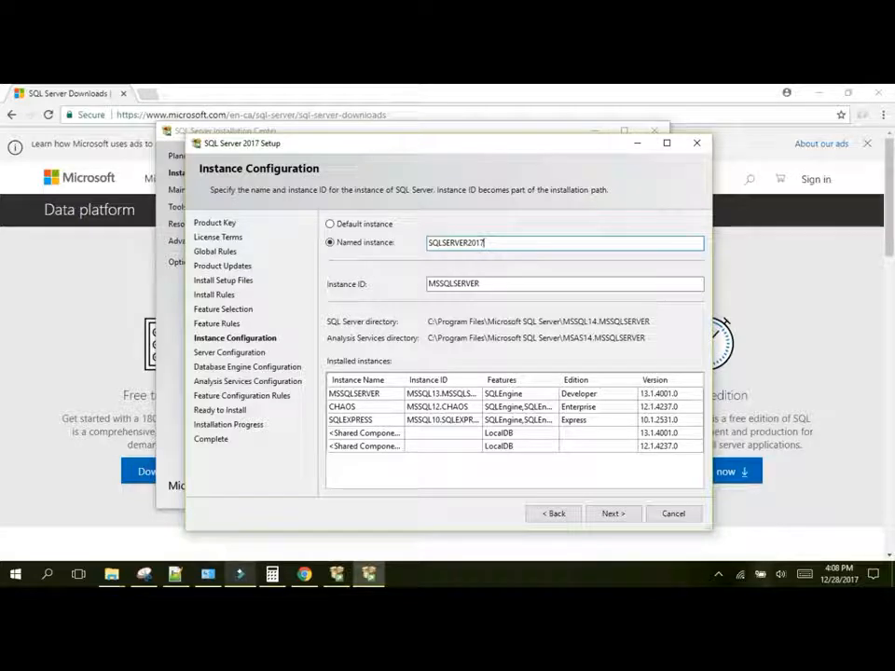
pyautogui.write('lea')
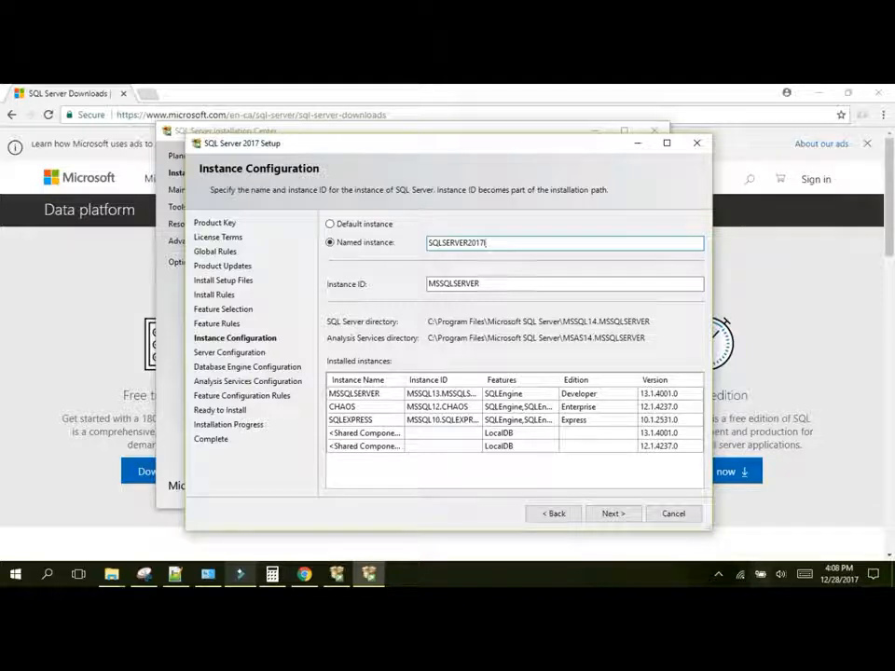
pyautogui.doubleClick(444, 246)
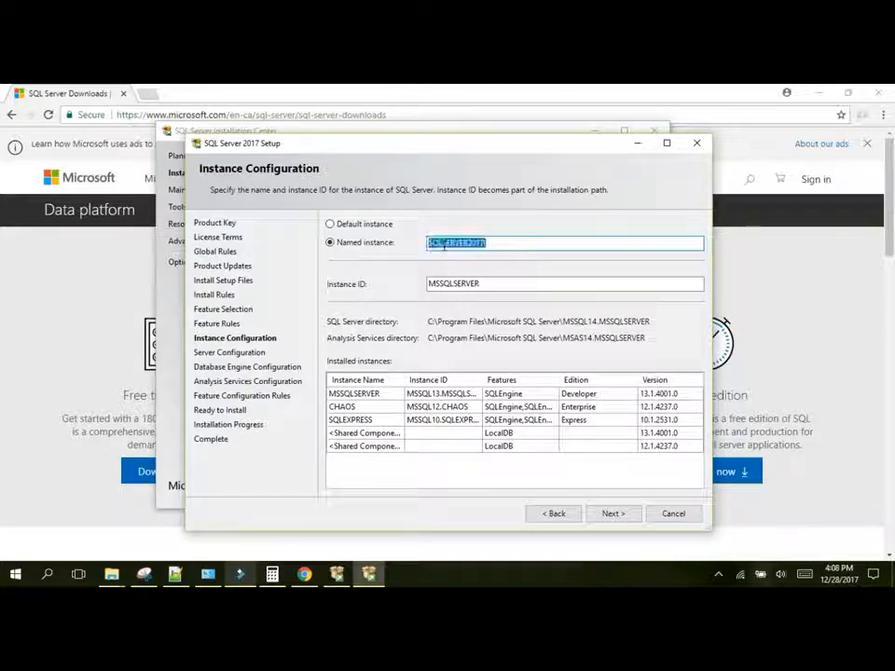
pyautogui.doubleClick(452, 284)
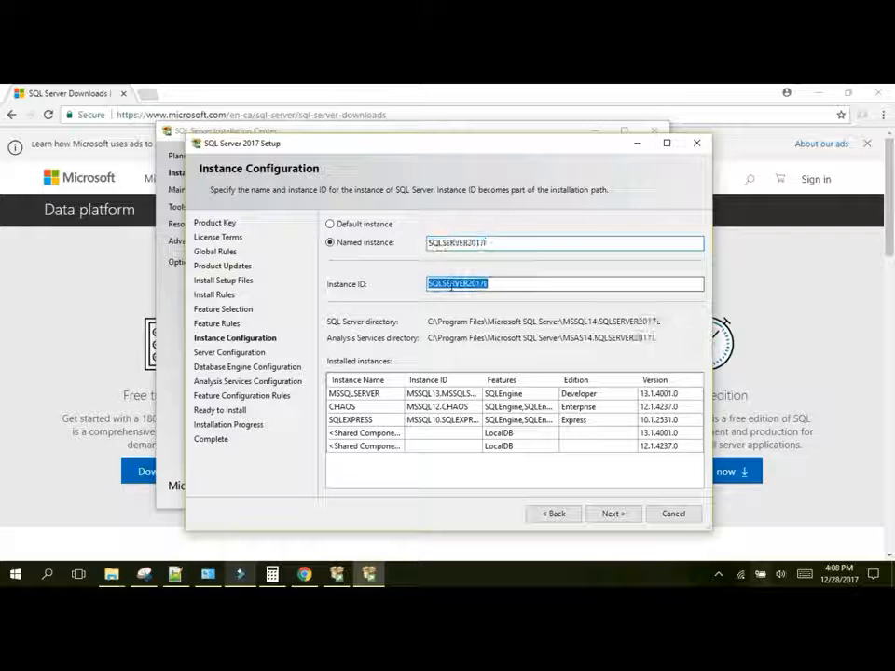
pyautogui.click(439, 286)
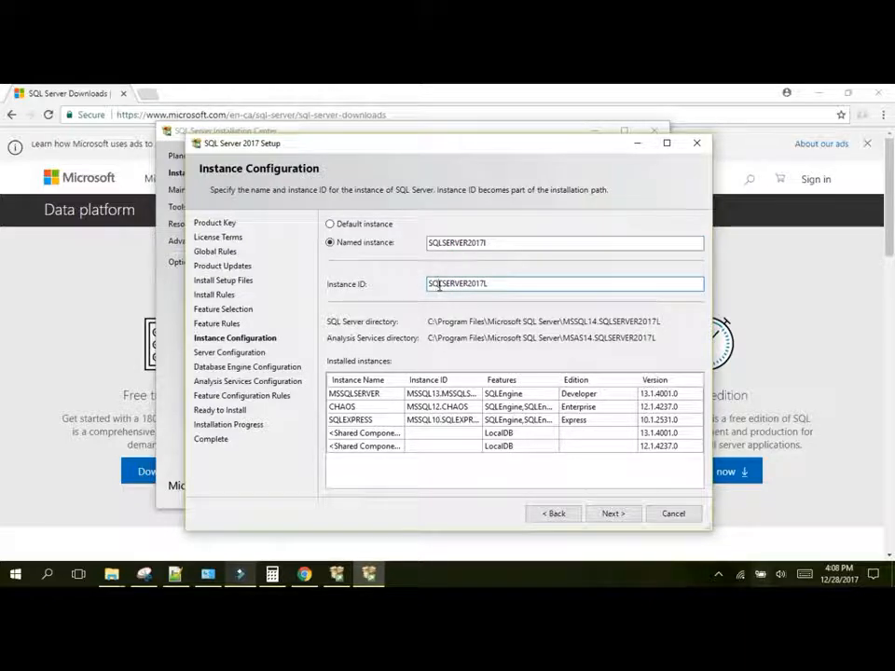
pyautogui.click(631, 521)
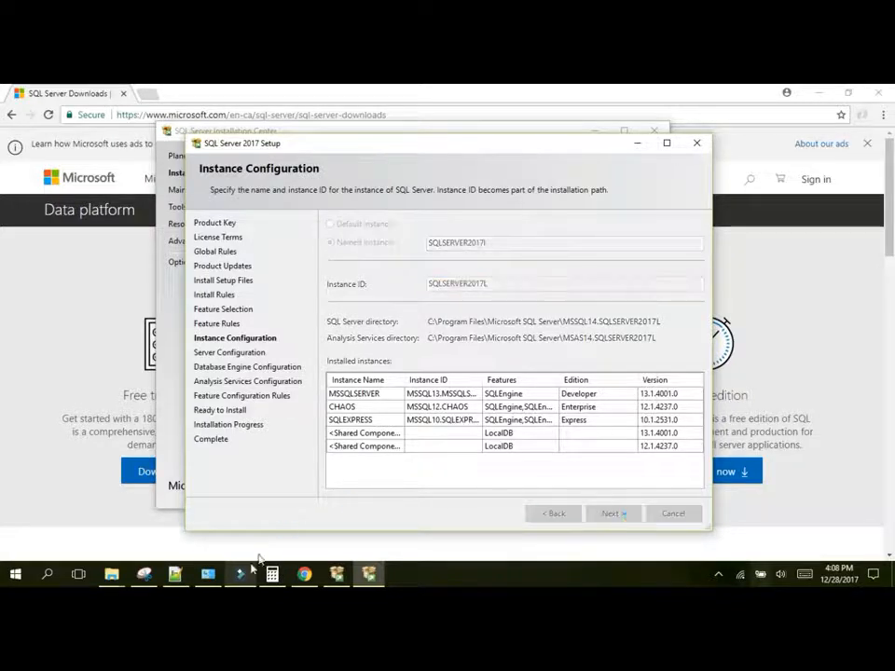
pyautogui.click(717, 577)
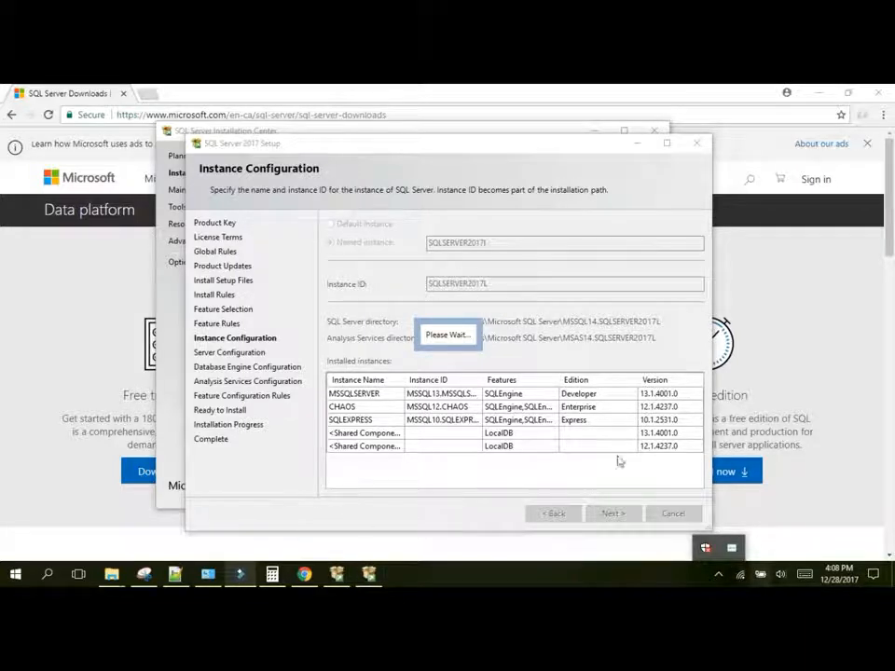
pyautogui.click(425, 507)
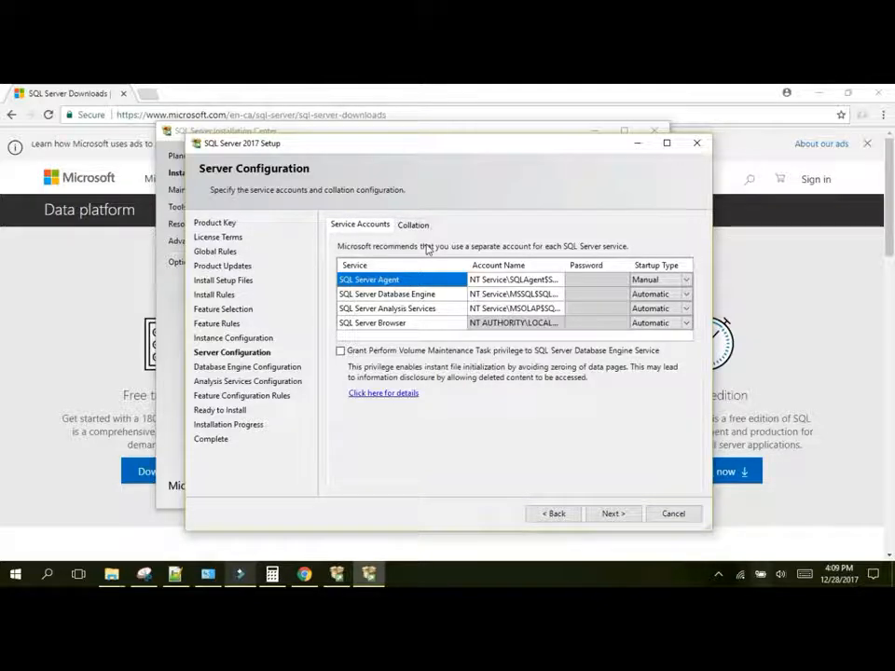
# Keep the default service accounts, then set the Database Engine to Mixed Mode authentication with a password for the sa account
pyautogui.click(615, 519)
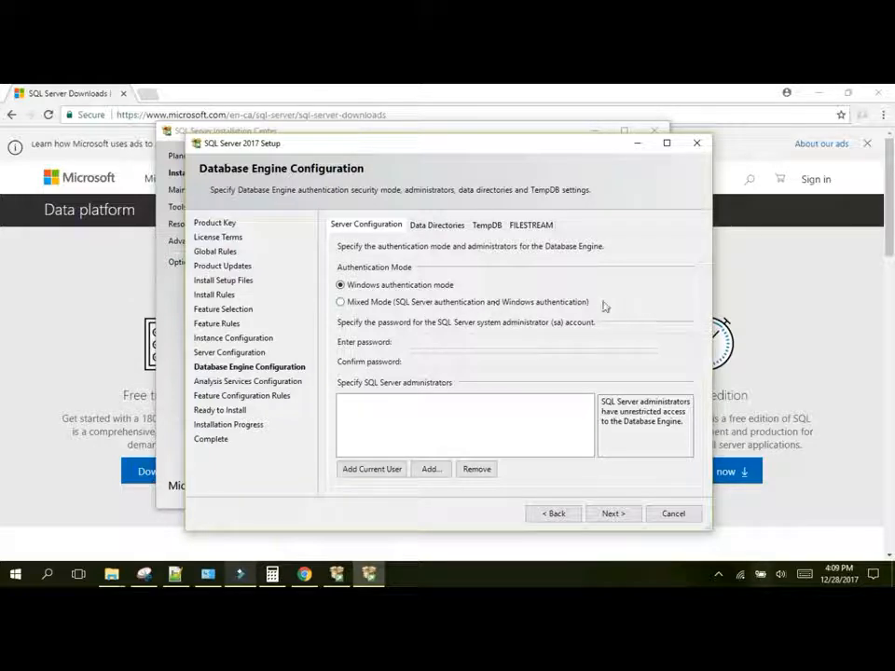
pyautogui.click(353, 304)
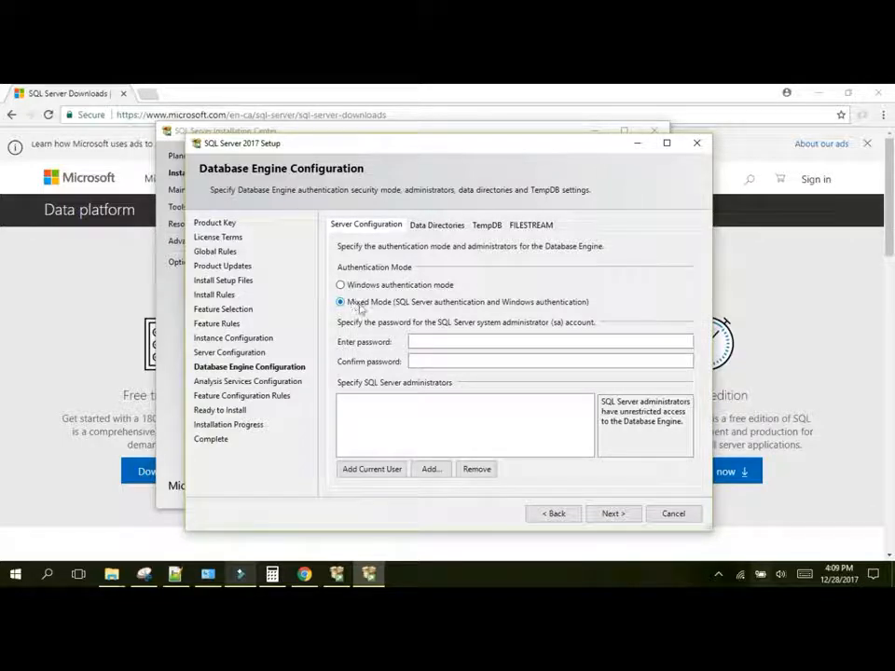
pyautogui.click(443, 344)
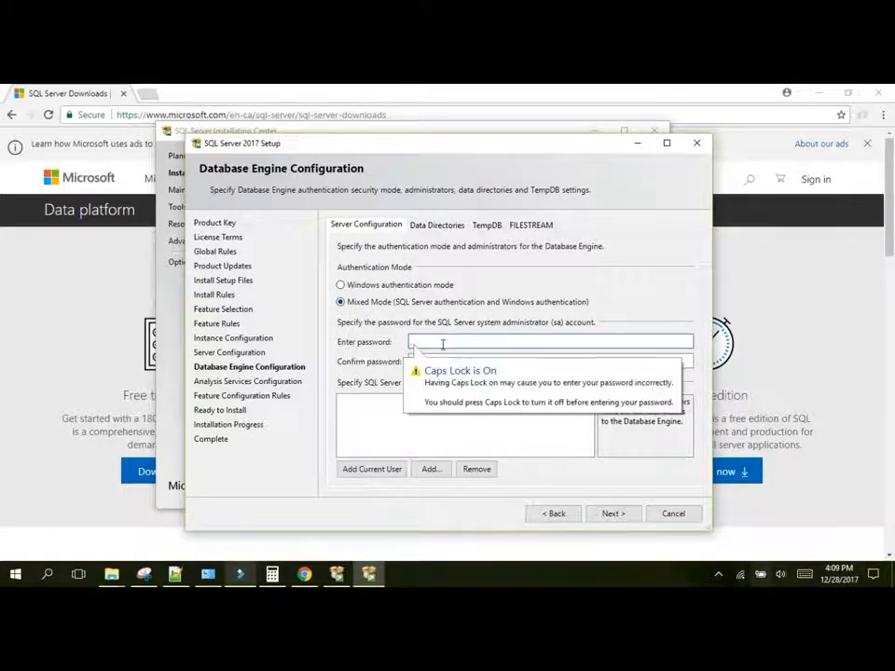
pyautogui.press('capslock')
pyautogui.write('*******')
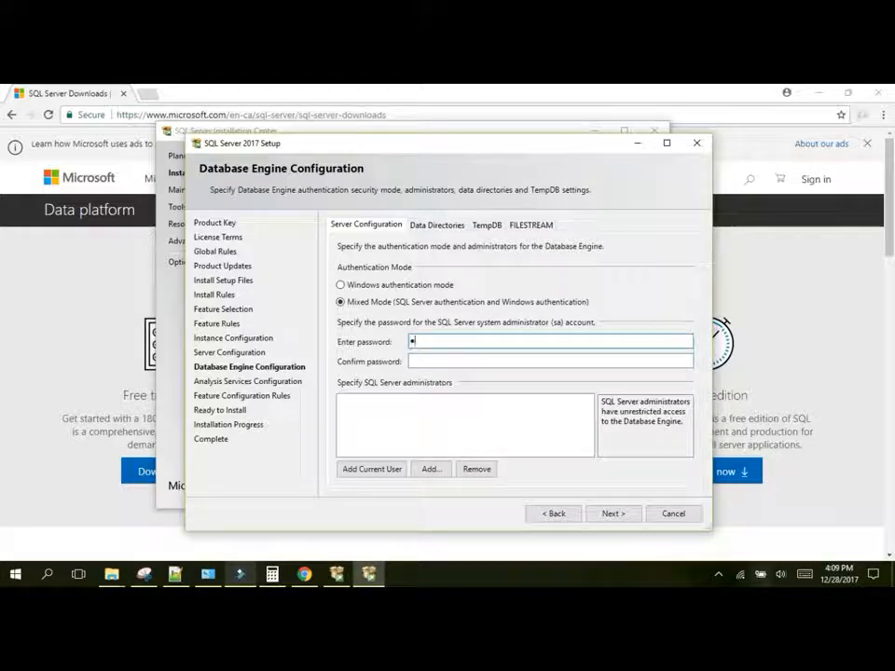
pyautogui.write('*********')
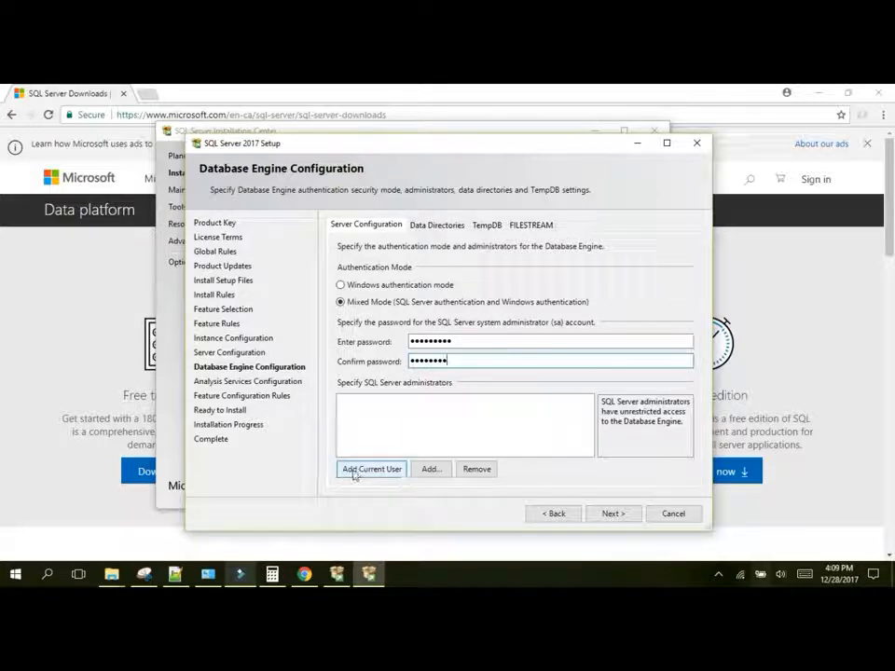
# Add the current user as SQL Server administrator, re-enter and confirm the sa account password, and proceed to the Analysis Services configuration
pyautogui.click(353, 471)
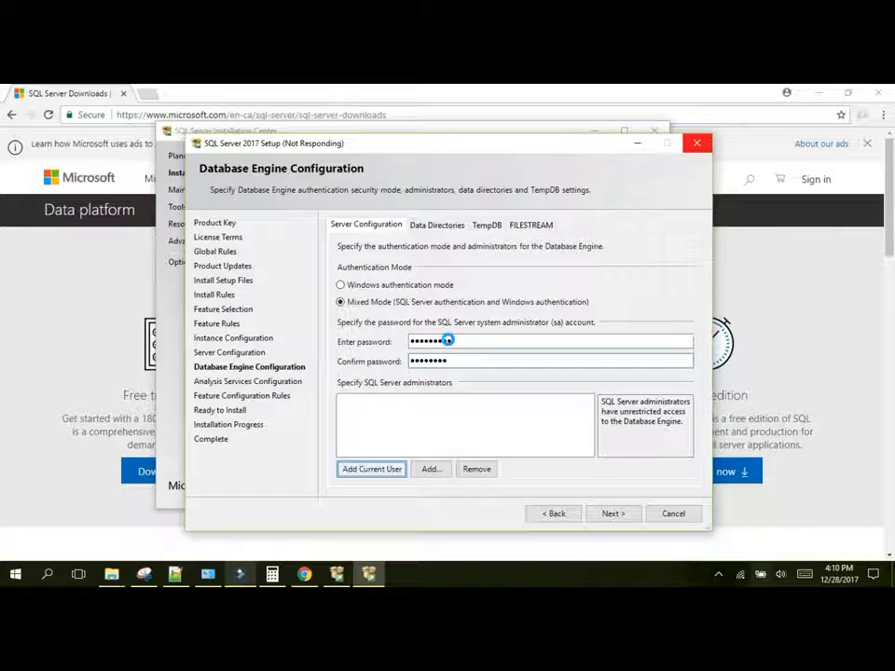
pyautogui.doubleClick(450, 341)
pyautogui.write('••••••••')
pyautogui.press('Tab')
pyautogui.write('•••••')
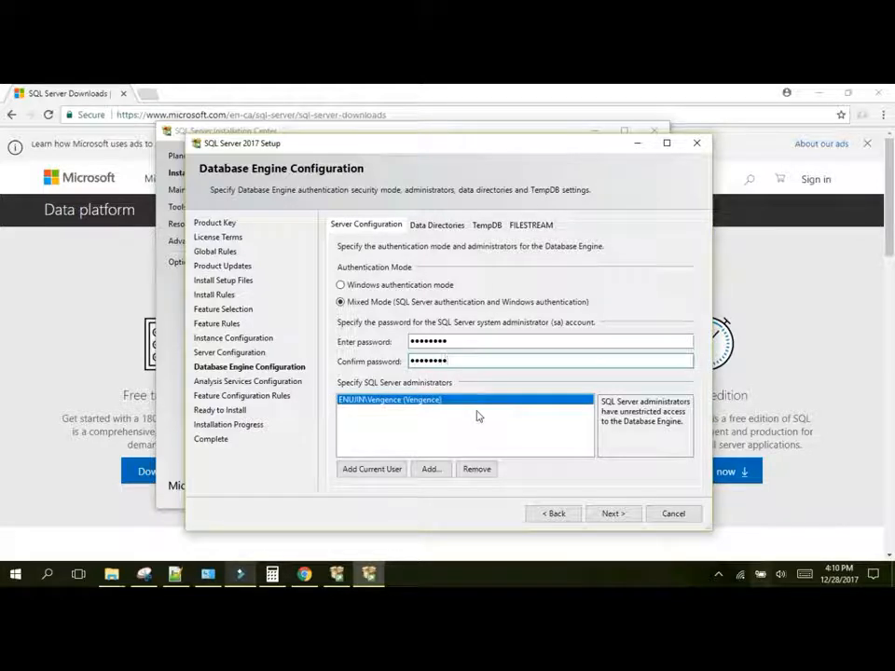
pyautogui.click(611, 514)
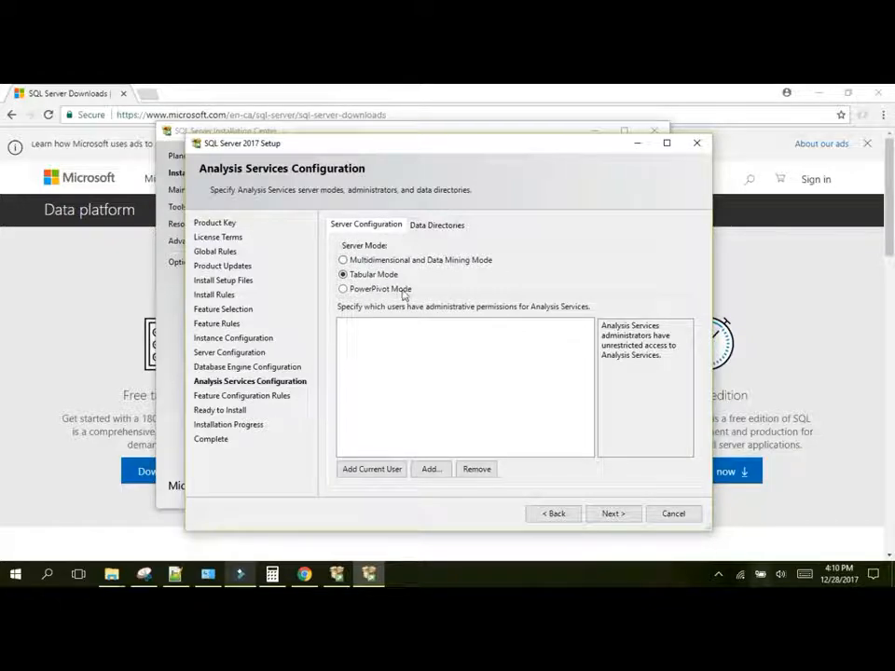
# Keep Tabular Mode, add the current user as Analysis Services administrator, and start the SQL Server 2017 installation
pyautogui.click(368, 472)
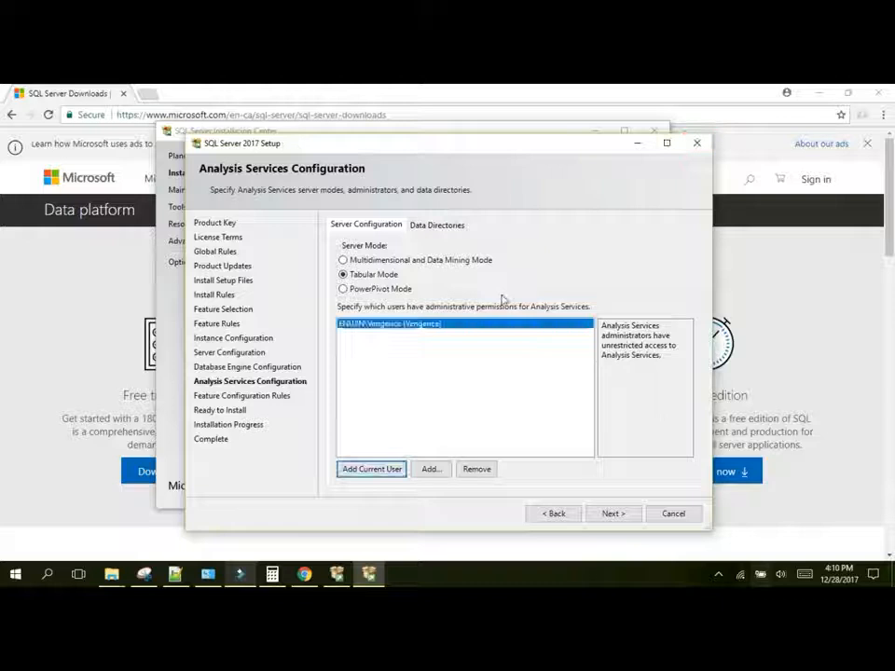
pyautogui.click(612, 513)
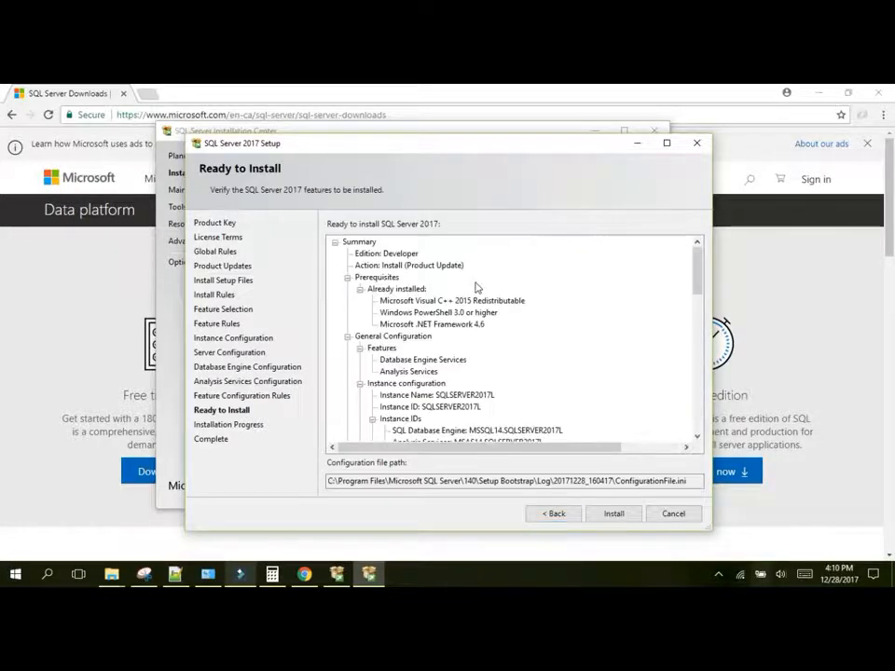
pyautogui.click(612, 514)
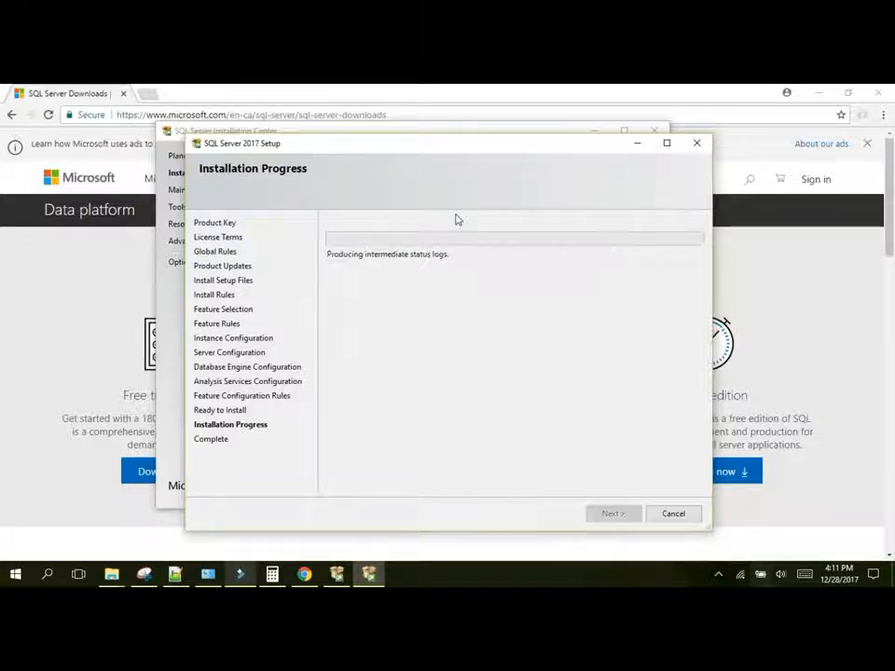
pyautogui.click(716, 576)
pyautogui.rightClick(732, 547)
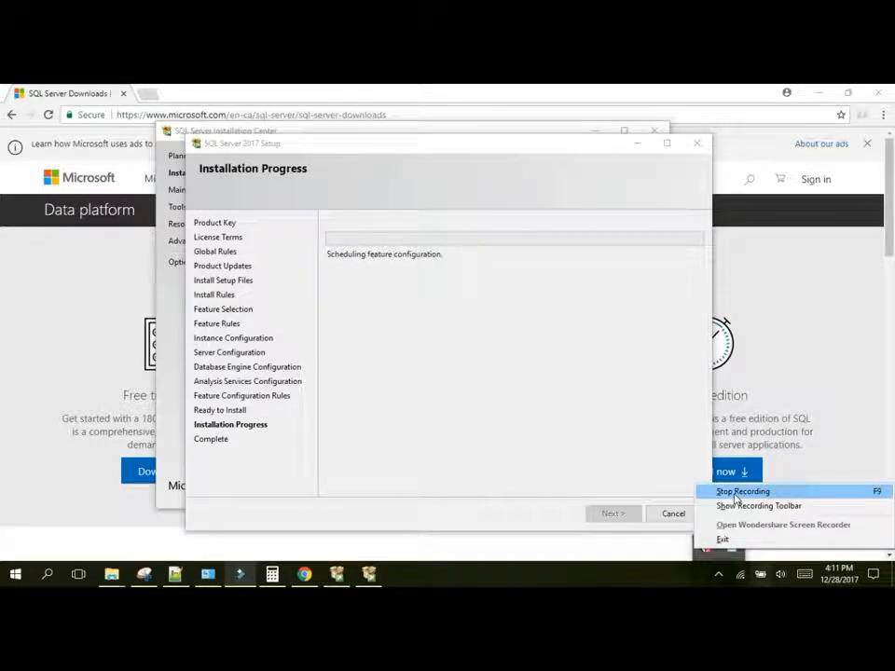
pyautogui.click(743, 492)
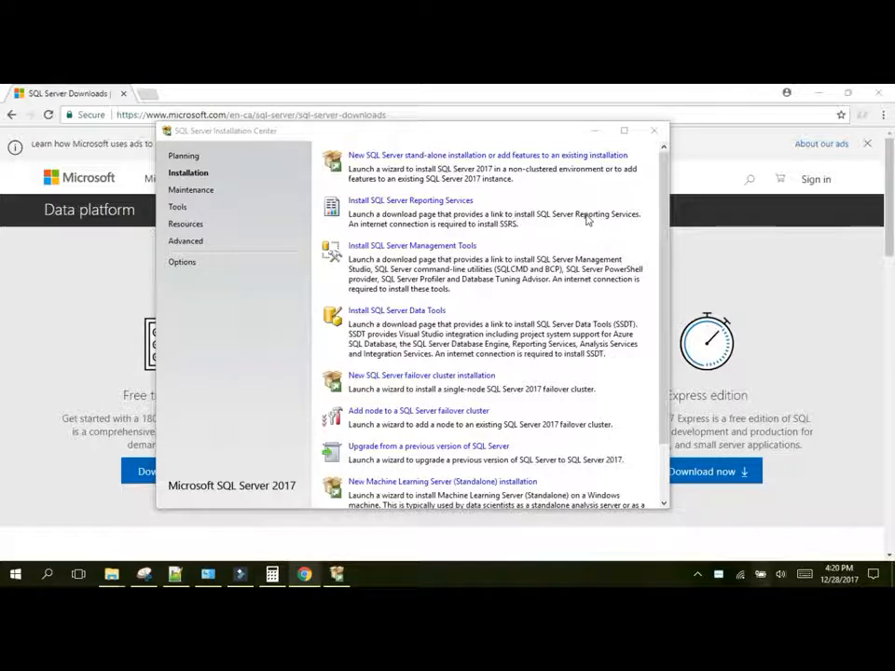
# Open the SQL Server Management Tools download page from the Installation Center and run the SQL Server Management Studio 17.4 installer
pyautogui.click(426, 246)
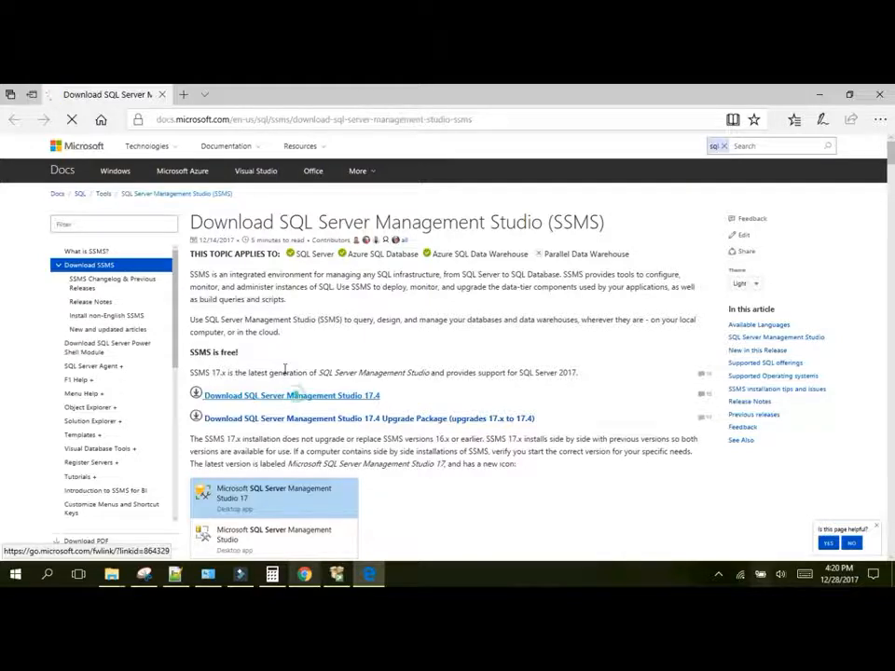
pyautogui.click(294, 396)
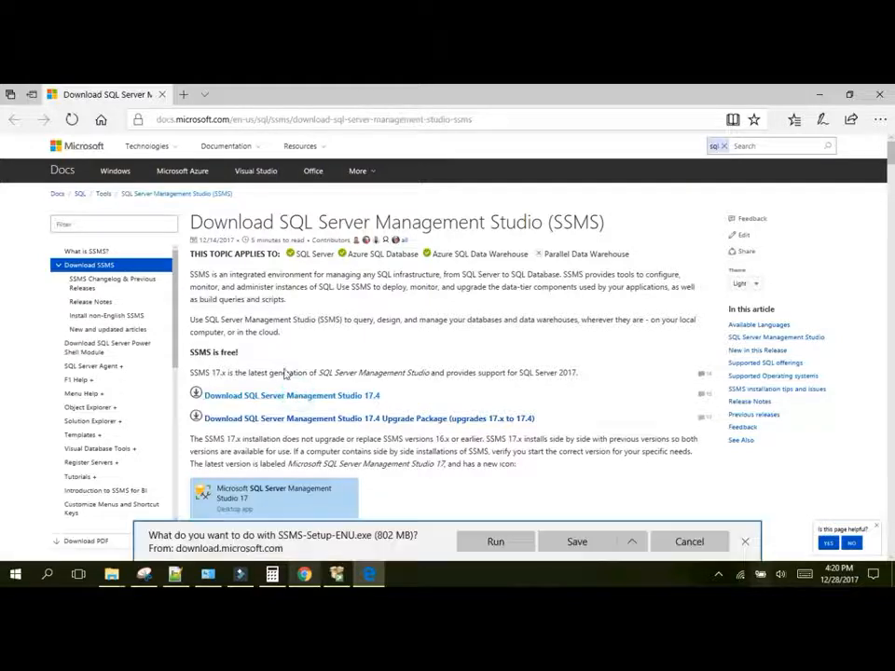
pyautogui.click(496, 543)
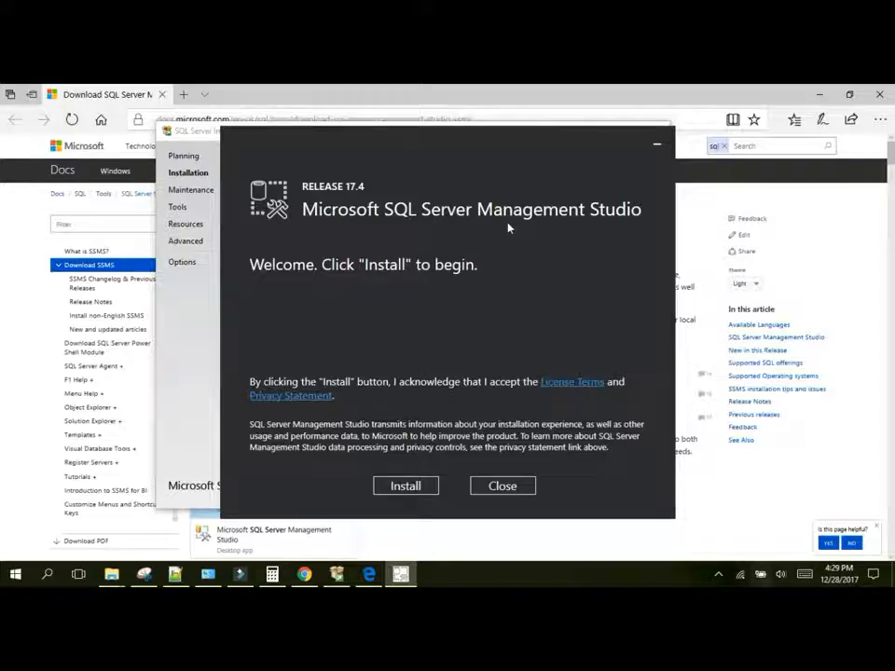
# Start installing SQL Server Management Studio 17.4 and close the SQL Server Installation Center
pyautogui.click(395, 487)
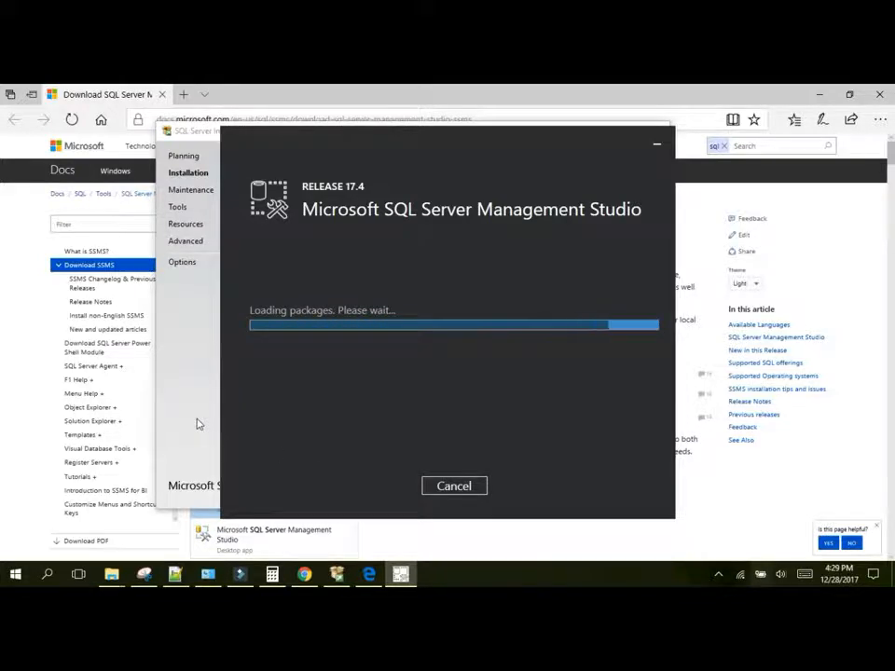
pyautogui.click(269, 219)
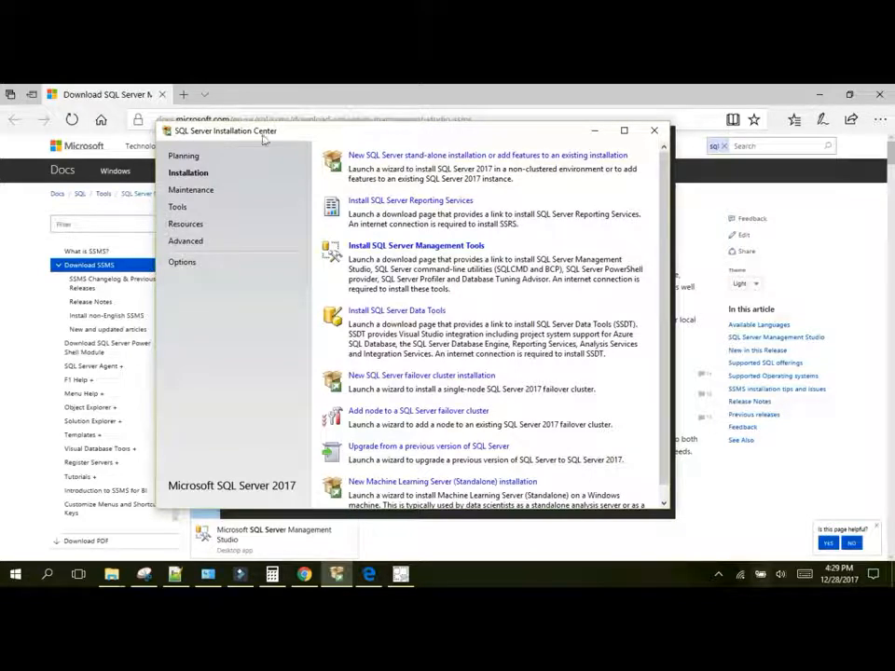
pyautogui.click(653, 130)
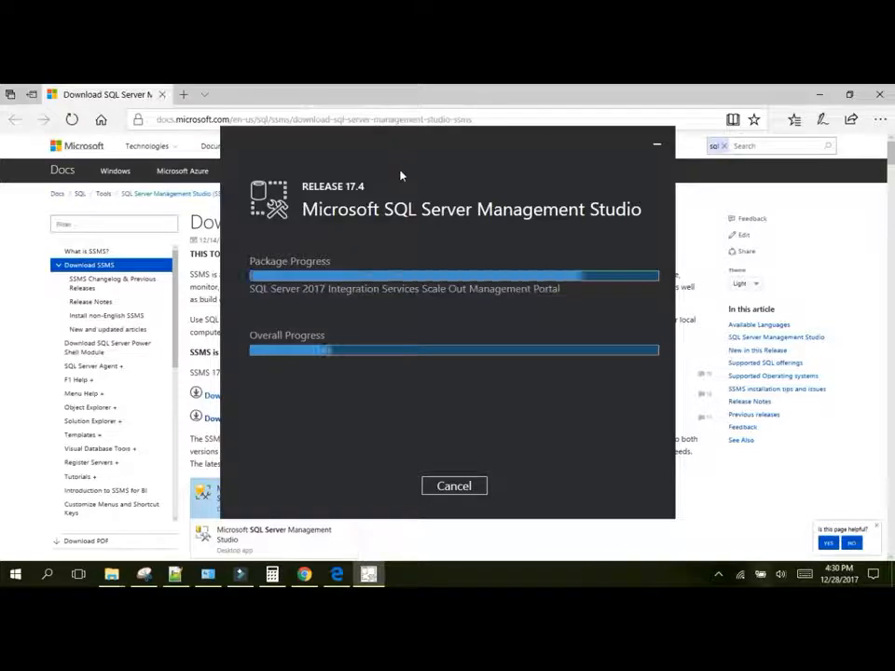
pyautogui.click(718, 575)
pyautogui.rightClick(732, 548)
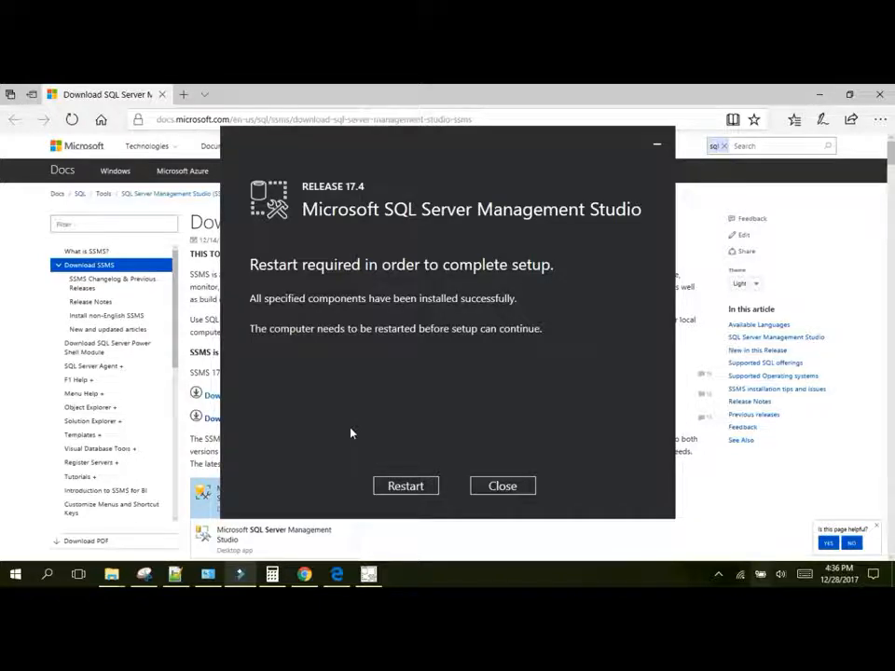
# Search Google for "sql server data tools" and open the Microsoft Docs page Download SQL Server Data Tools (SSDT)
pyautogui.moveTo(369, 575)
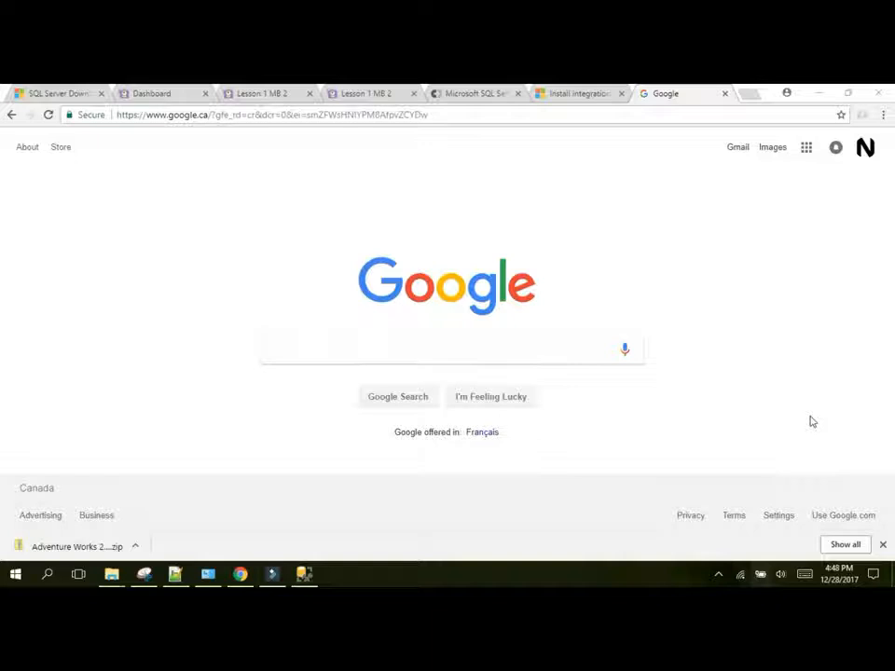
pyautogui.click(566, 357)
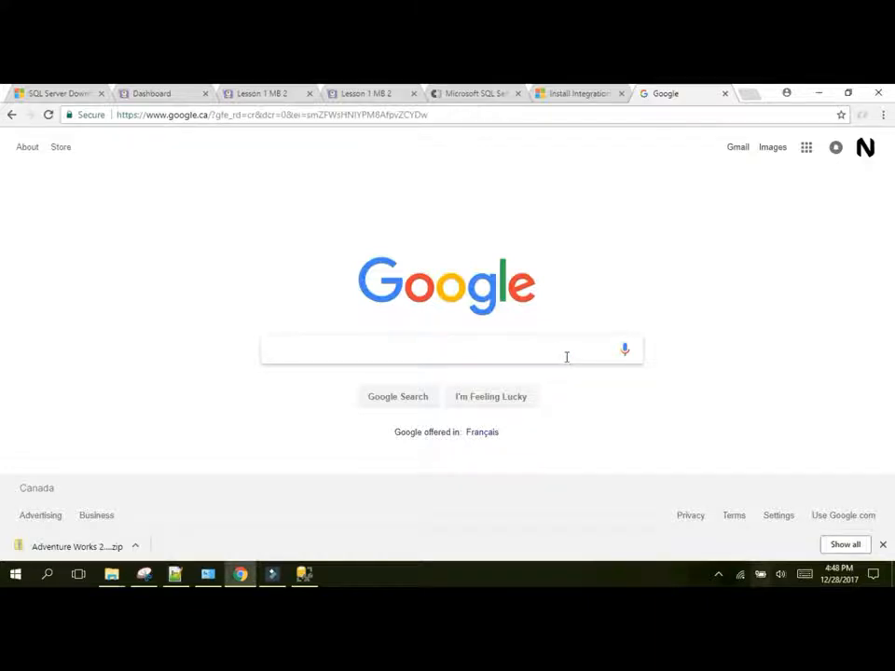
pyautogui.write('sql server dat')
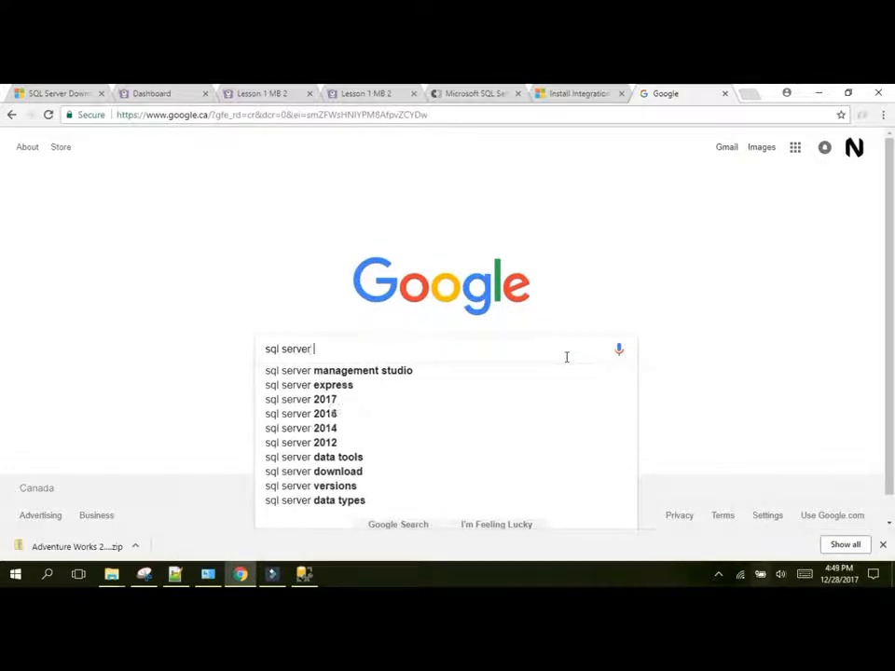
pyautogui.write('a tools')
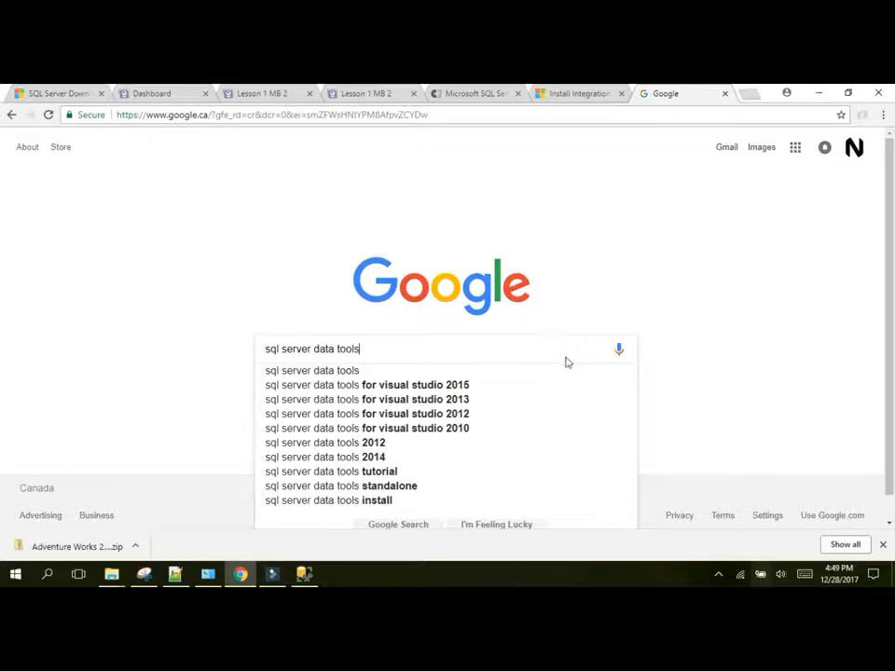
pyautogui.press('Return')
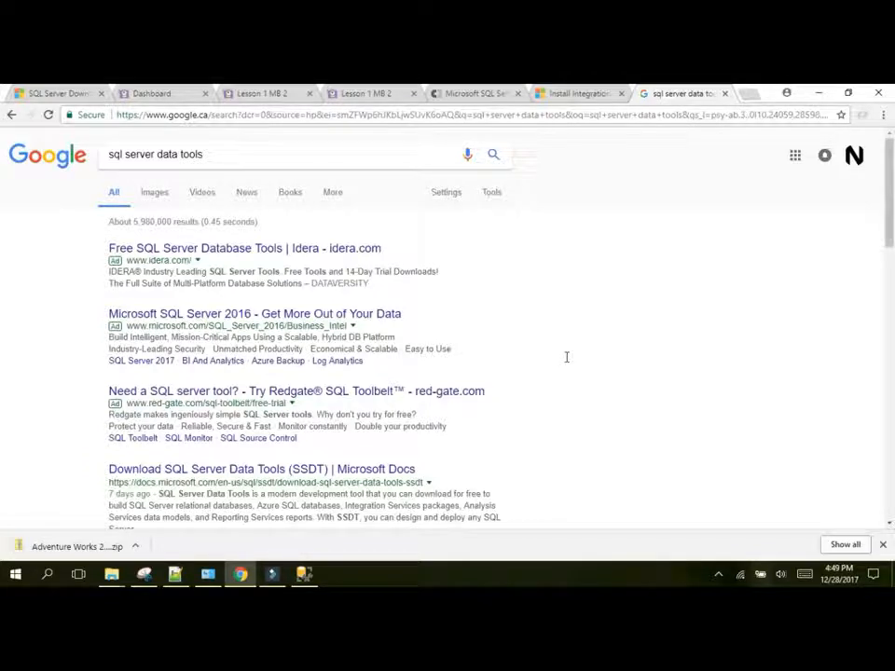
pyautogui.click(331, 470)
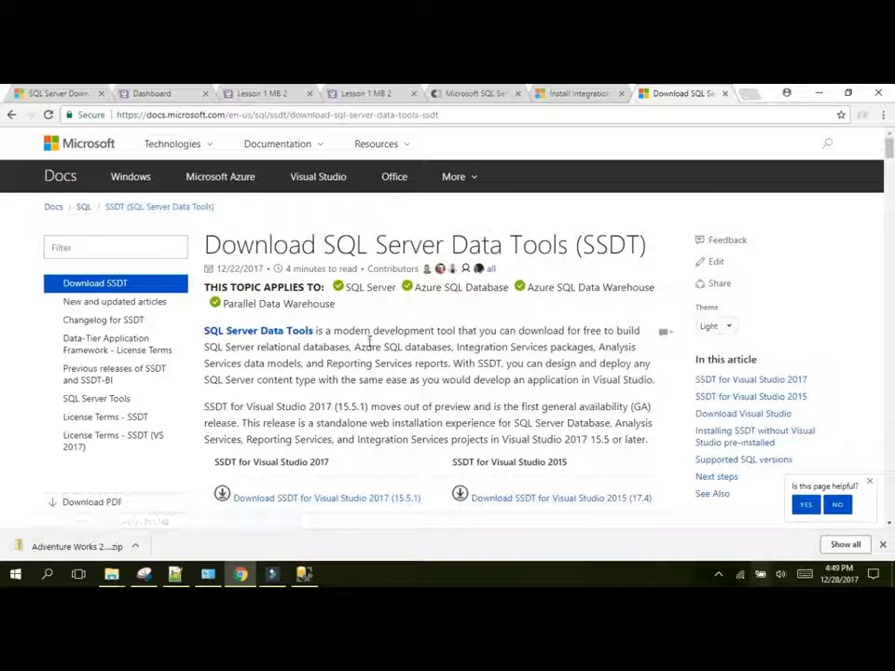
# Review the SSDT for Visual Studio 2017 release notes and download SSDT for Visual Studio 2017 (15.5.1)
pyautogui.scroll(-3, 370, 342)
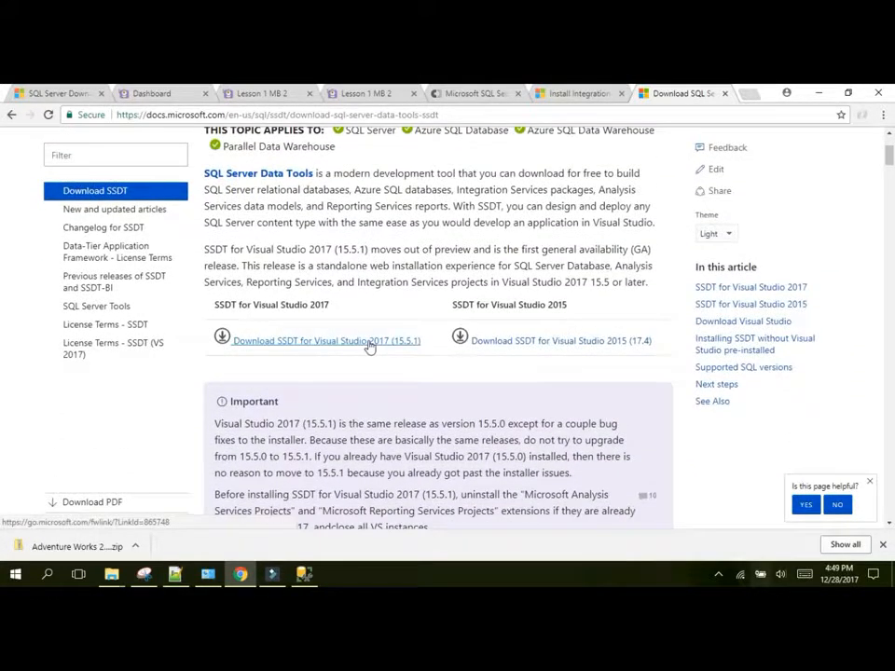
pyautogui.scroll(3, 370, 345)
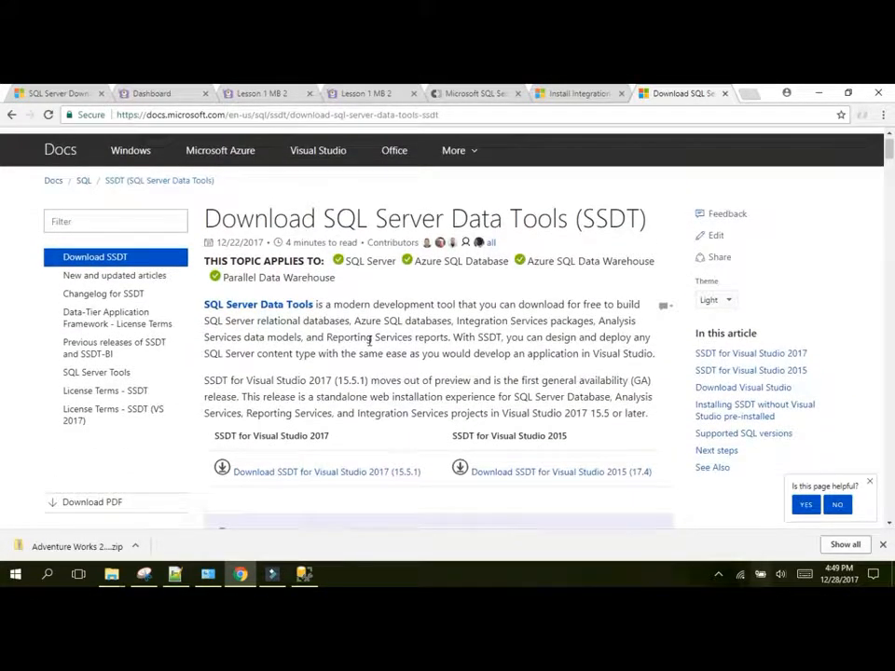
pyautogui.scroll(-1, 370, 342)
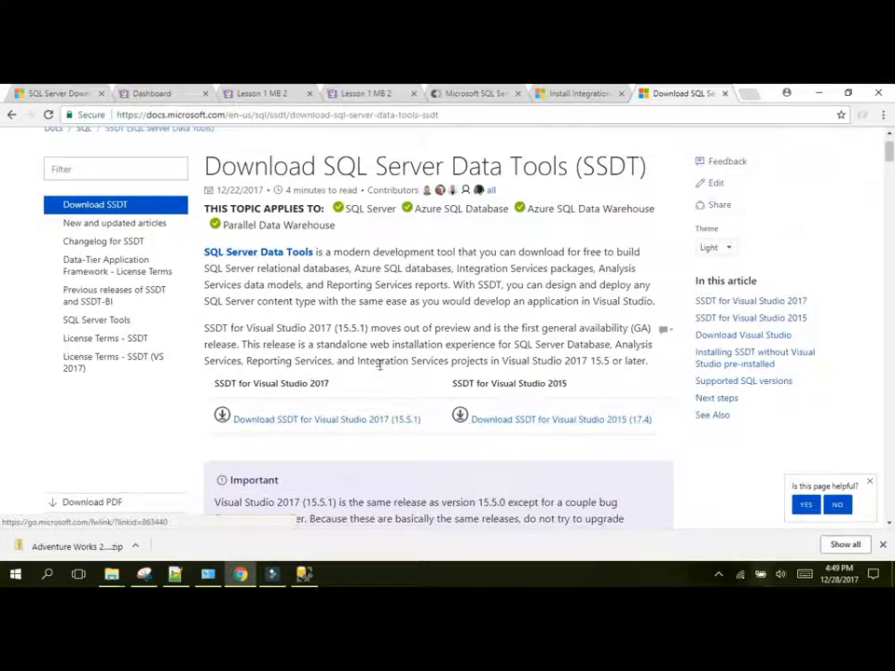
pyautogui.tripleClick(383, 360)
pyautogui.scroll(-2, 385, 357)
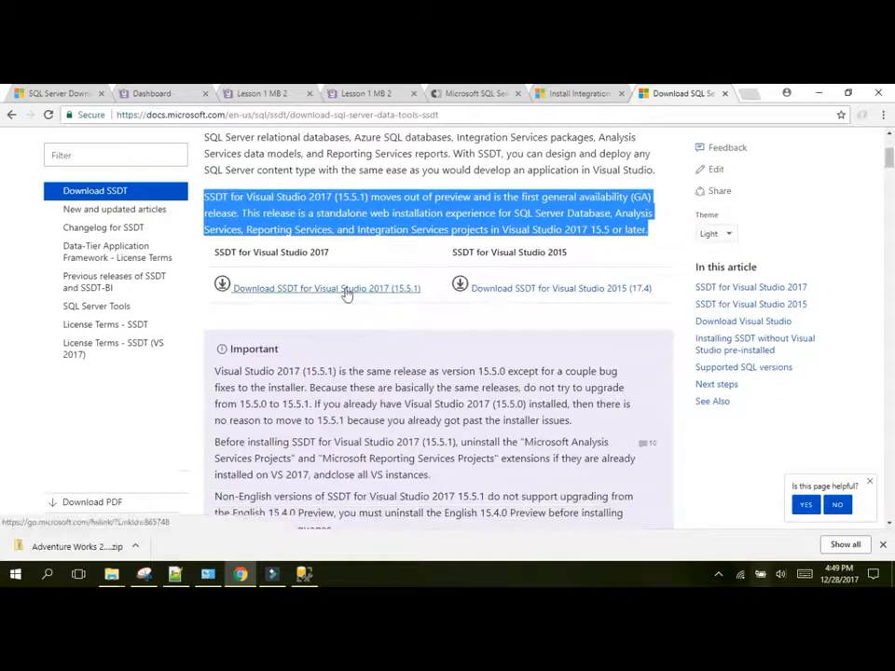
pyautogui.scroll(-1, 346, 294)
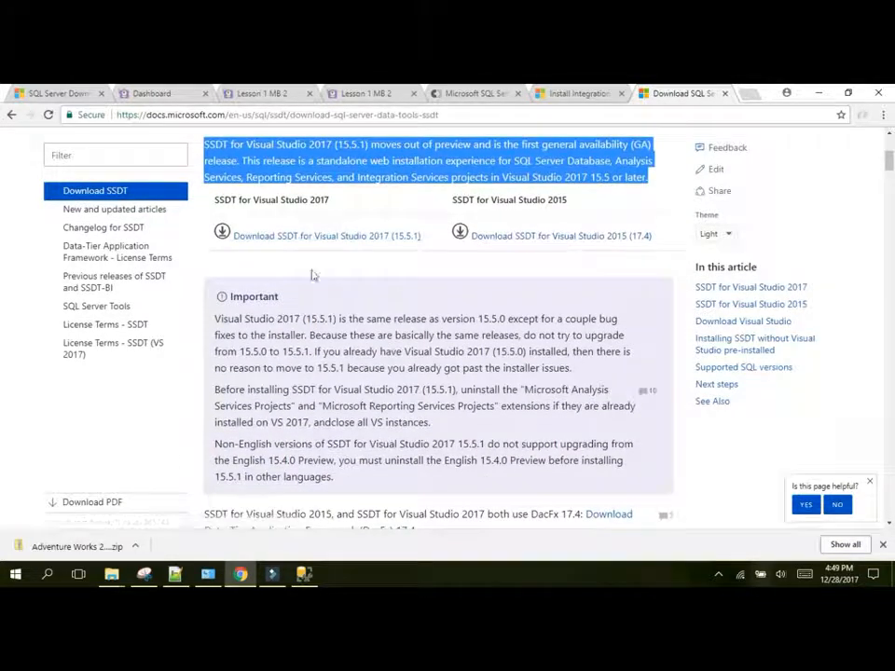
pyautogui.click(299, 238)
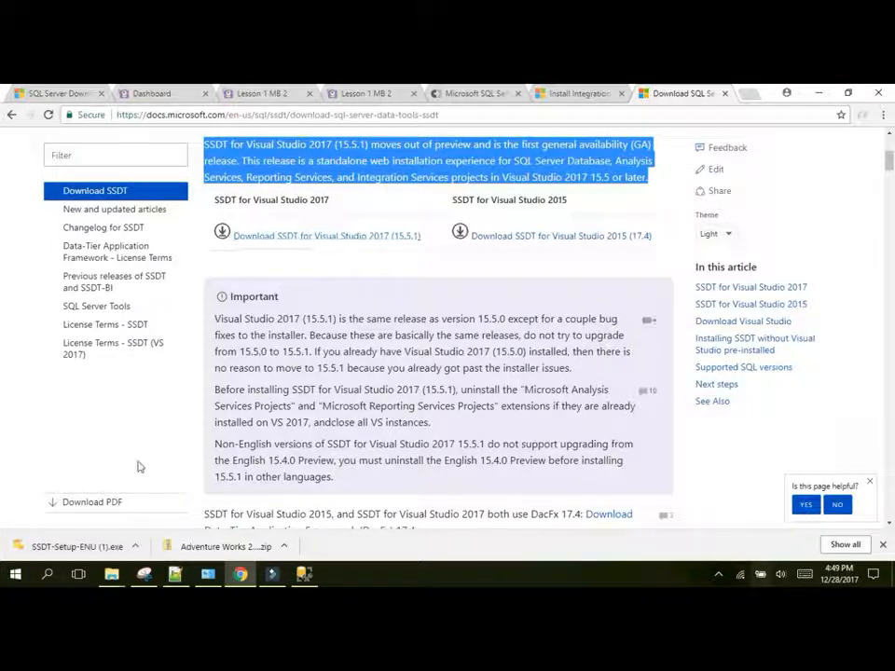
# Search Windows for "visual st" to check the installed Visual Studio versions, then return to the SSDT download page
pyautogui.click(3, 579)
pyautogui.write('visual ')
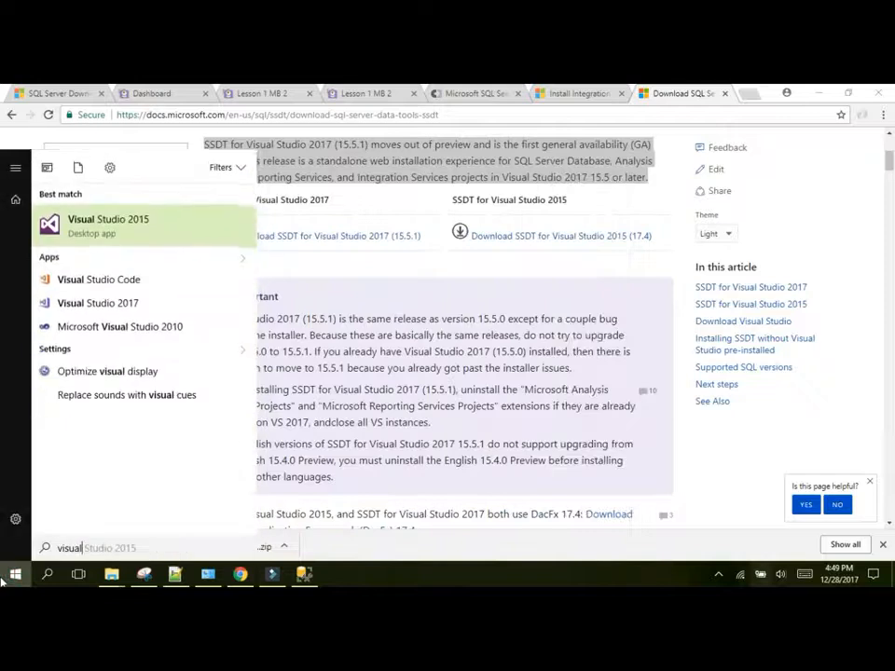
pyautogui.write('st')
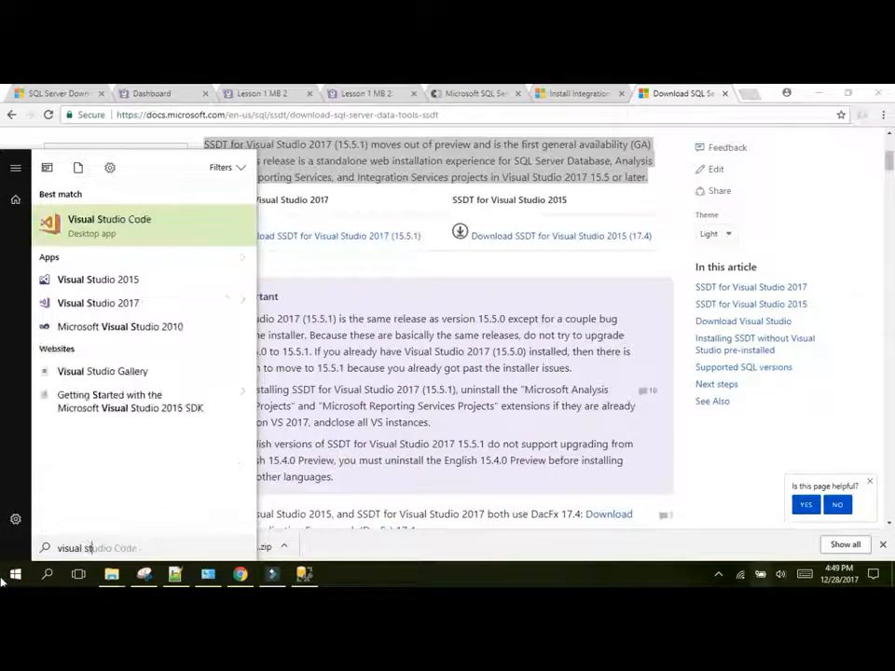
pyautogui.click(293, 356)
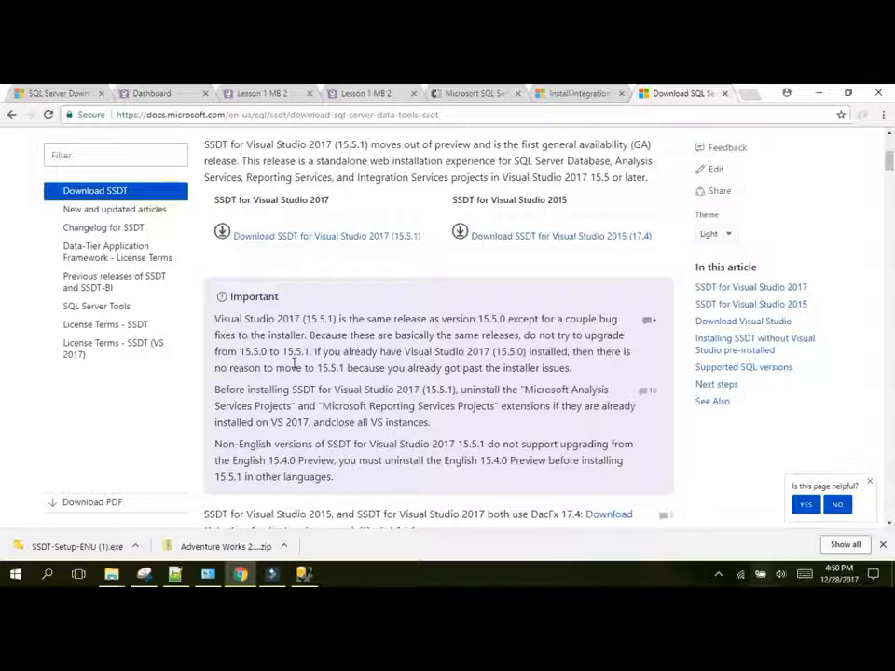
# Run the downloaded SSDT setup and install the tools to Visual Studio Community 2017, adding SQL Server Analysis Services to the preselected features
pyautogui.click(41, 549)
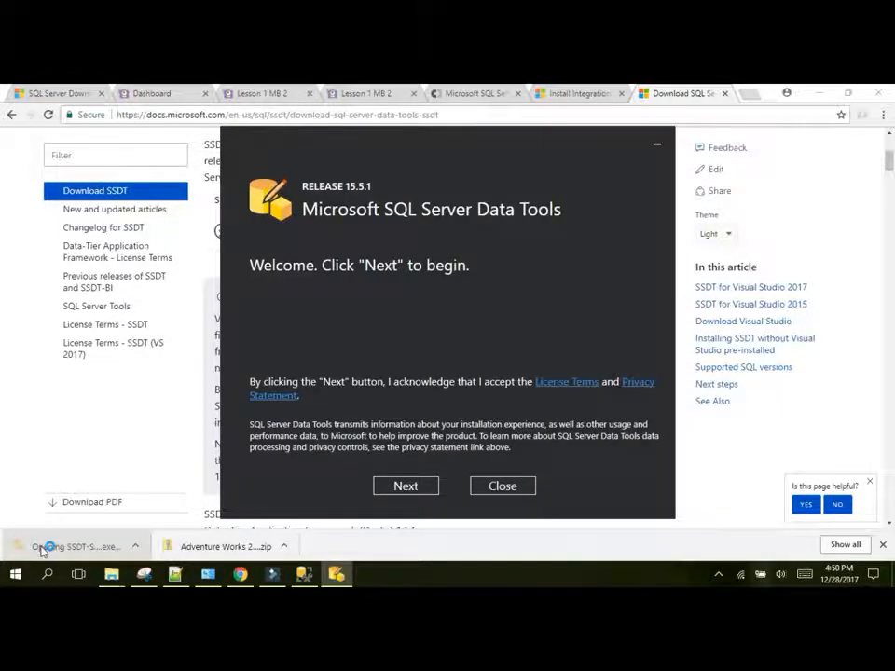
pyautogui.click(405, 485)
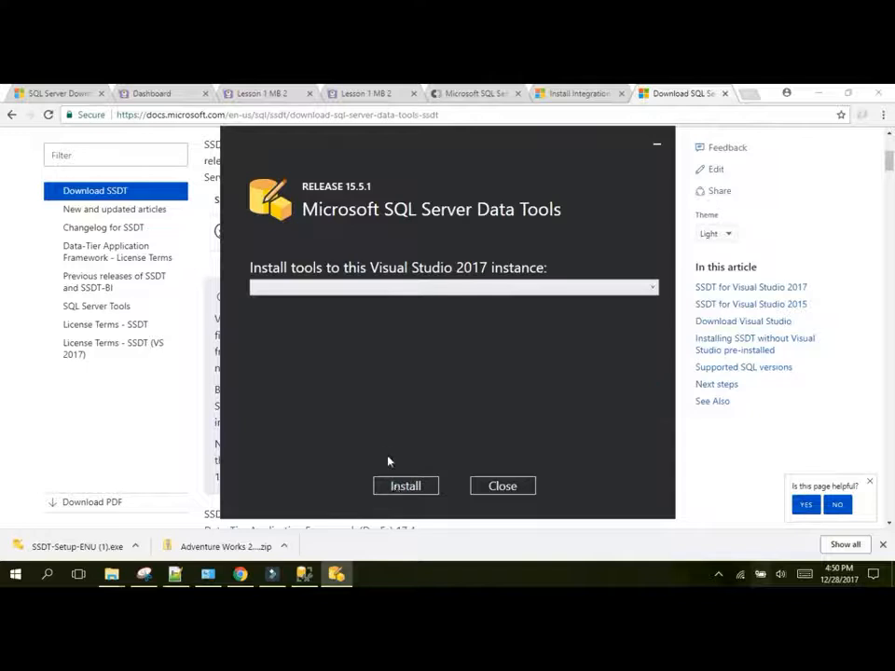
pyautogui.click(298, 285)
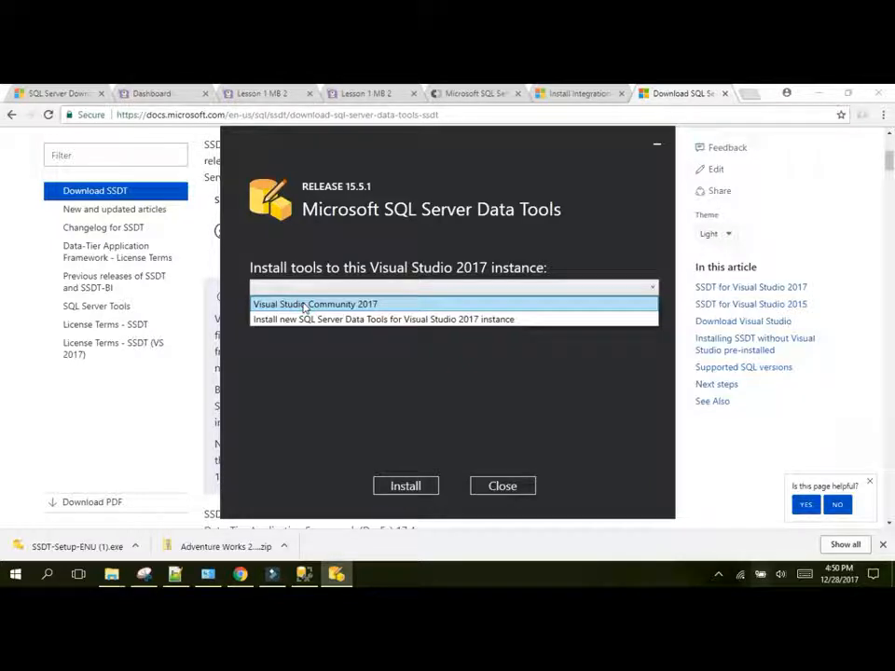
pyautogui.click(304, 305)
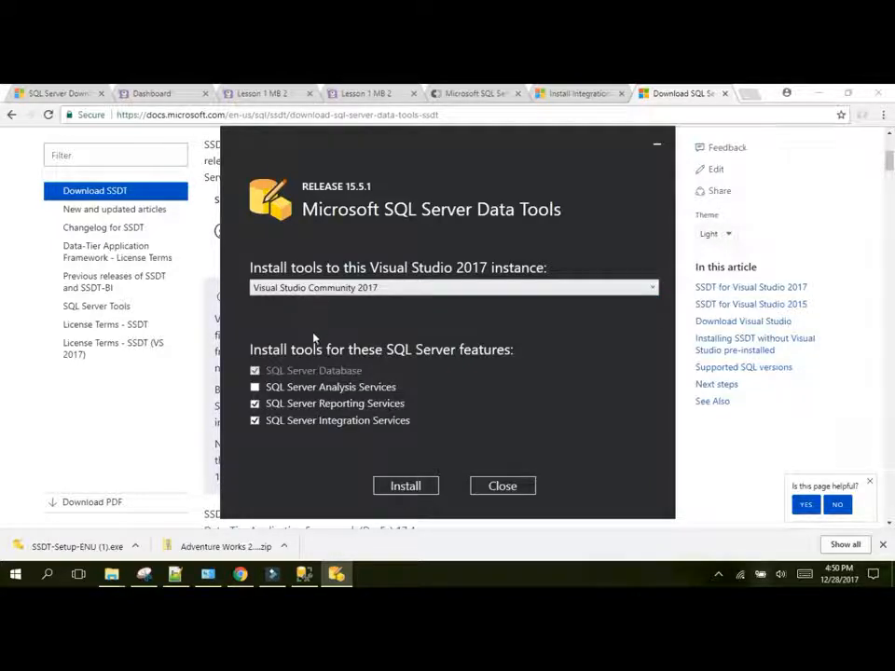
pyautogui.click(255, 388)
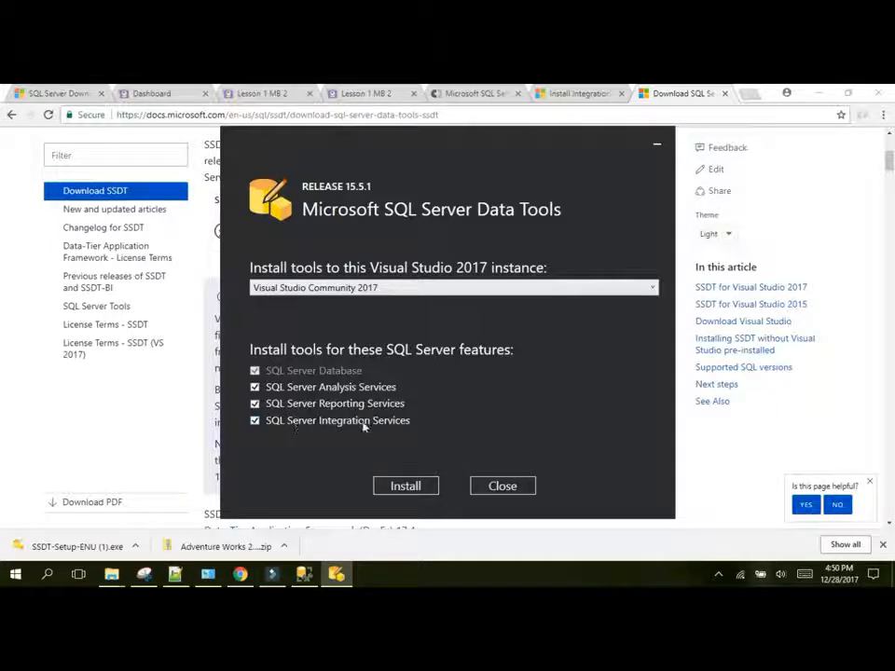
pyautogui.click(406, 486)
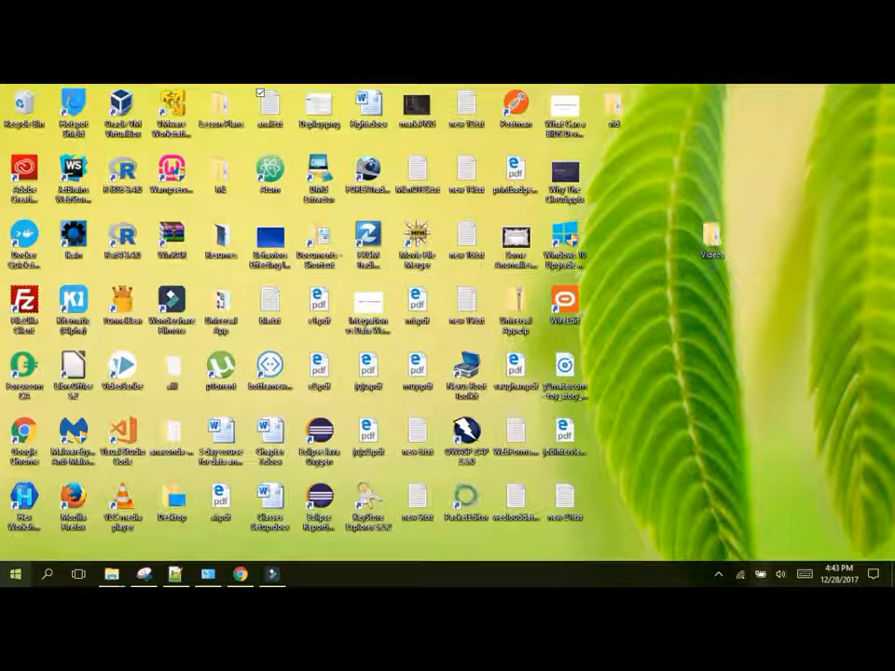
# Find SQL Server Management Studio through Windows search and launch it
pyautogui.click(14, 574)
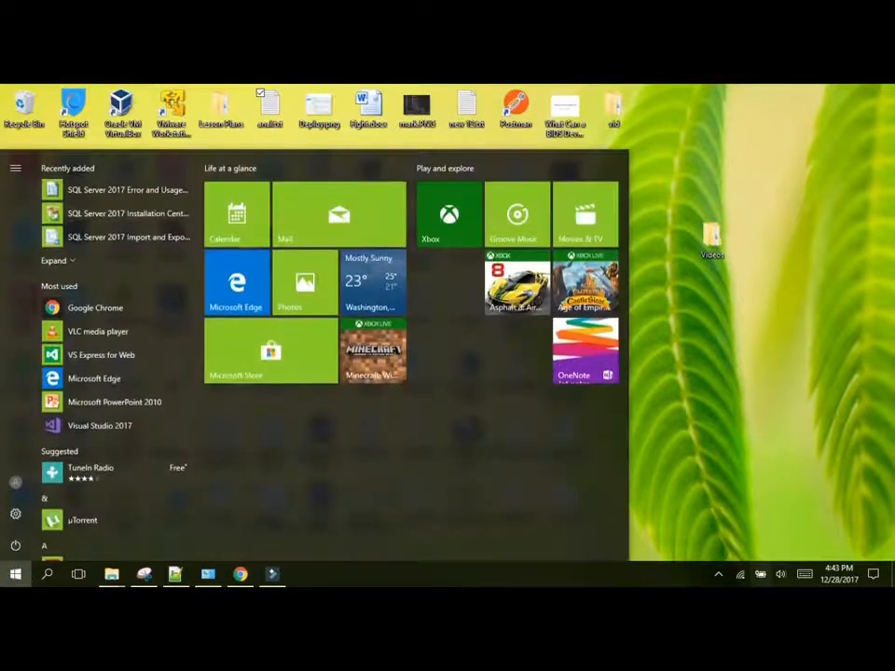
pyautogui.write('sql server manage')
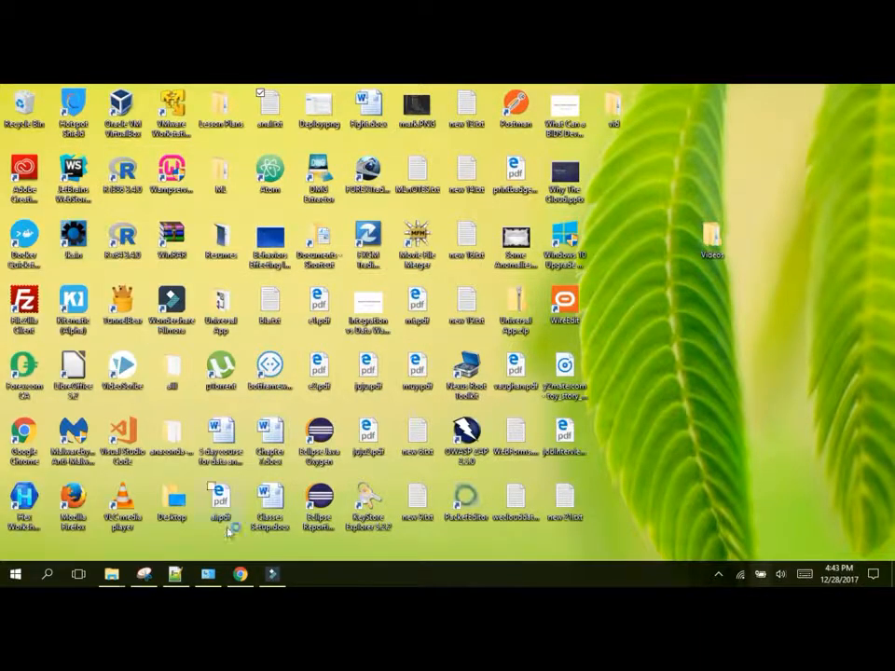
# Switch to Chrome, open a new tab and search Google for "adventure works database"
pyautogui.click(239, 576)
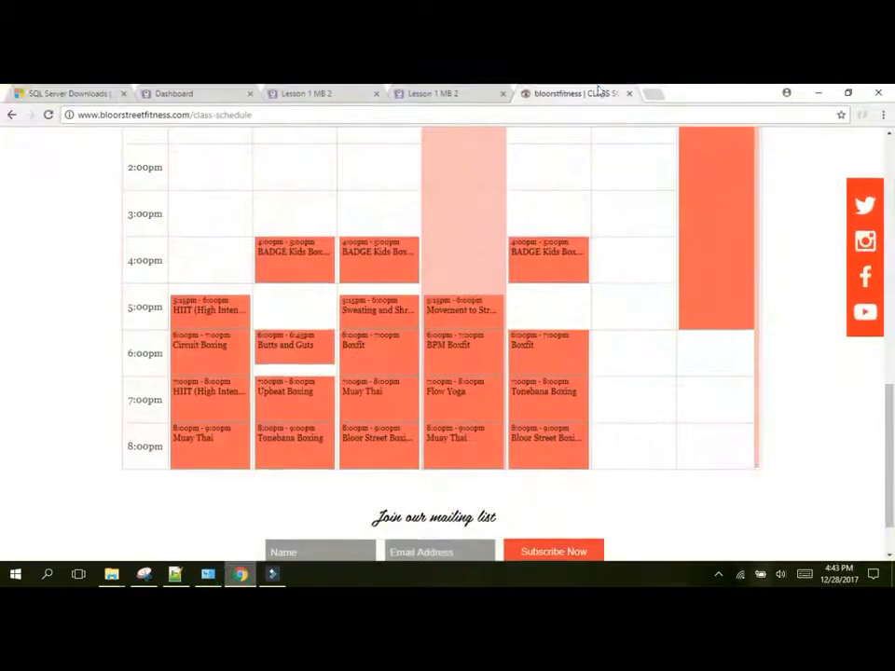
pyautogui.click(652, 96)
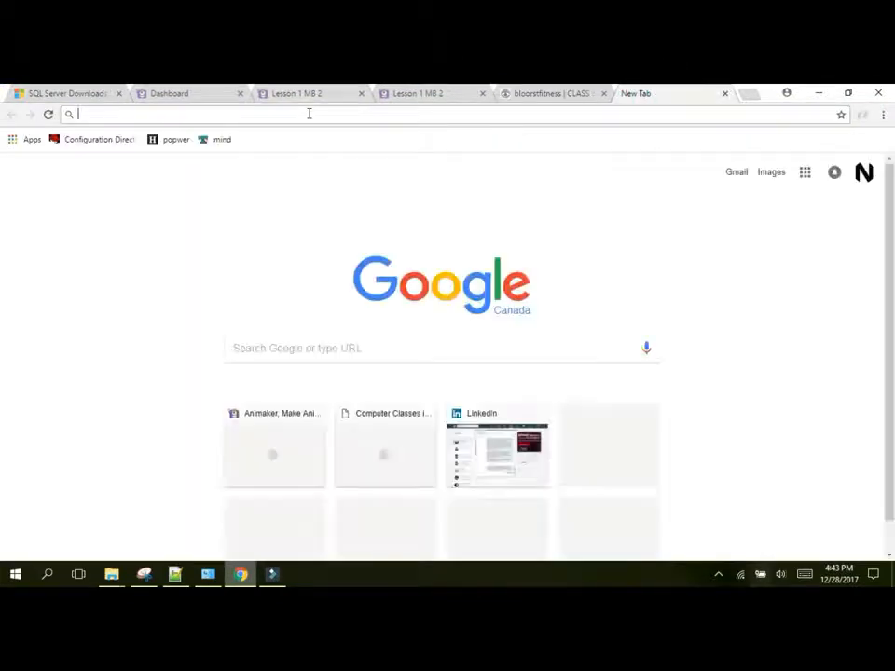
pyautogui.write('adventu')
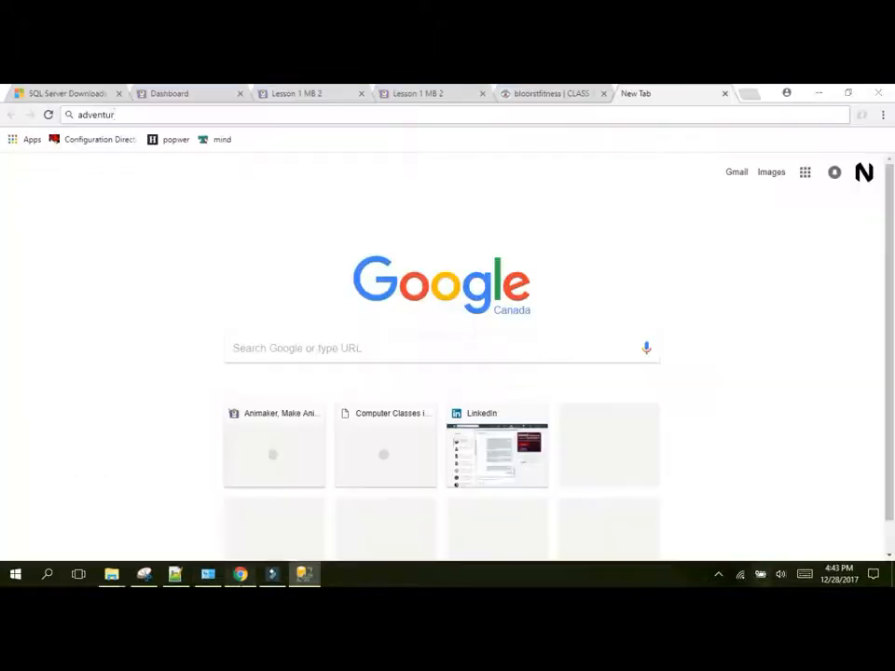
pyautogui.write('r')
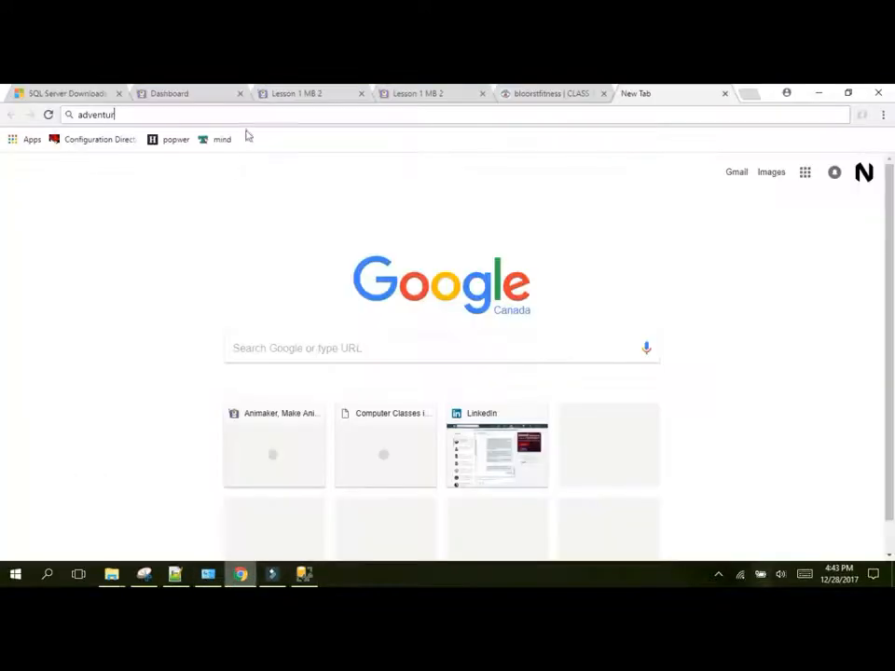
pyautogui.click(295, 350)
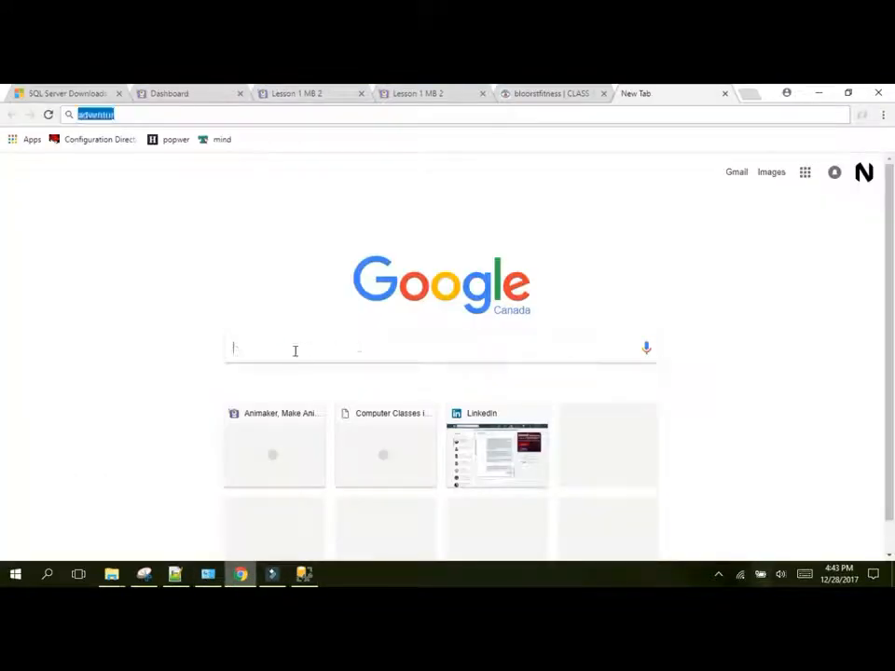
pyautogui.write('adve')
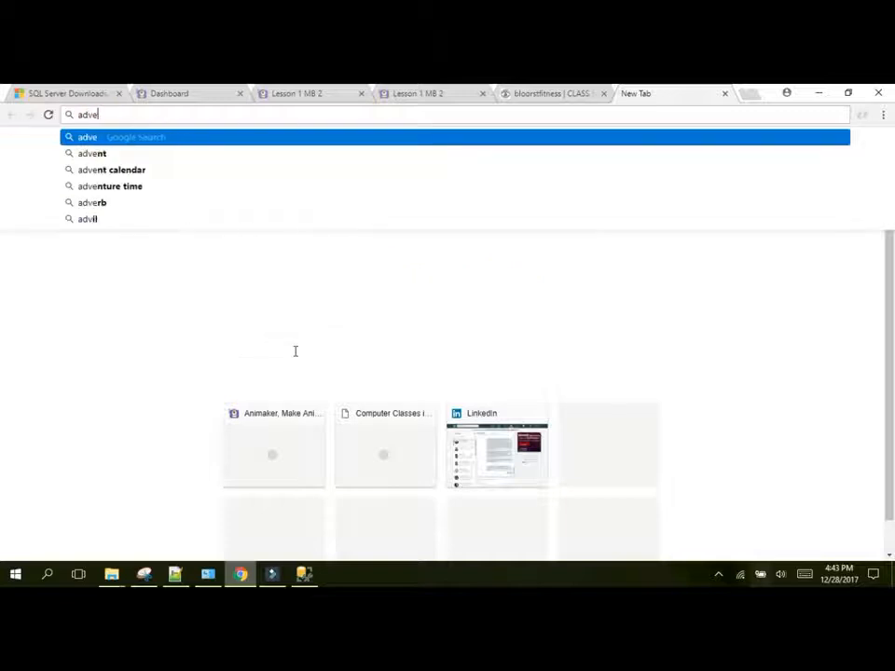
pyautogui.write('nture works')
pyautogui.press('Return')
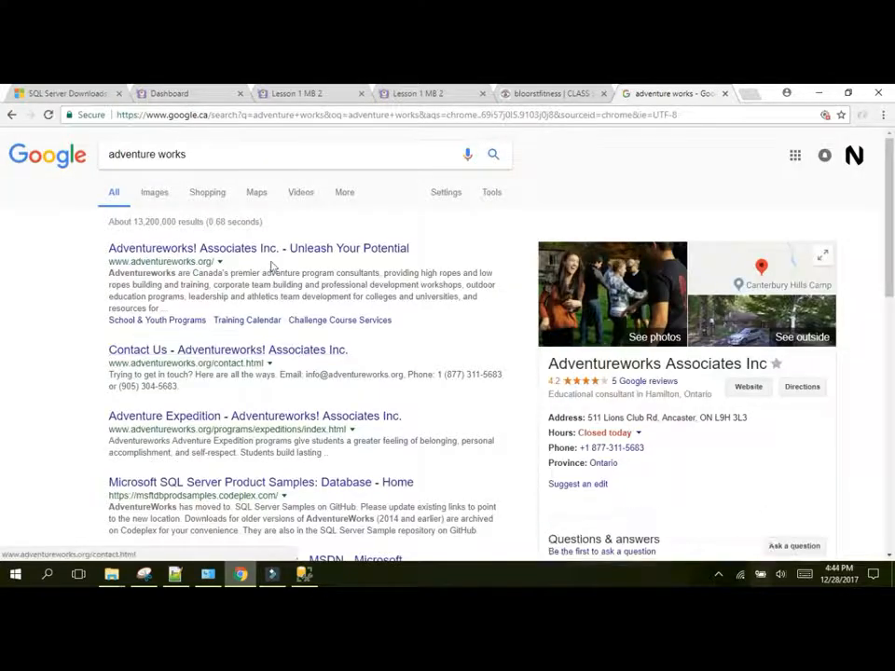
pyautogui.click(271, 155)
pyautogui.write('databa')
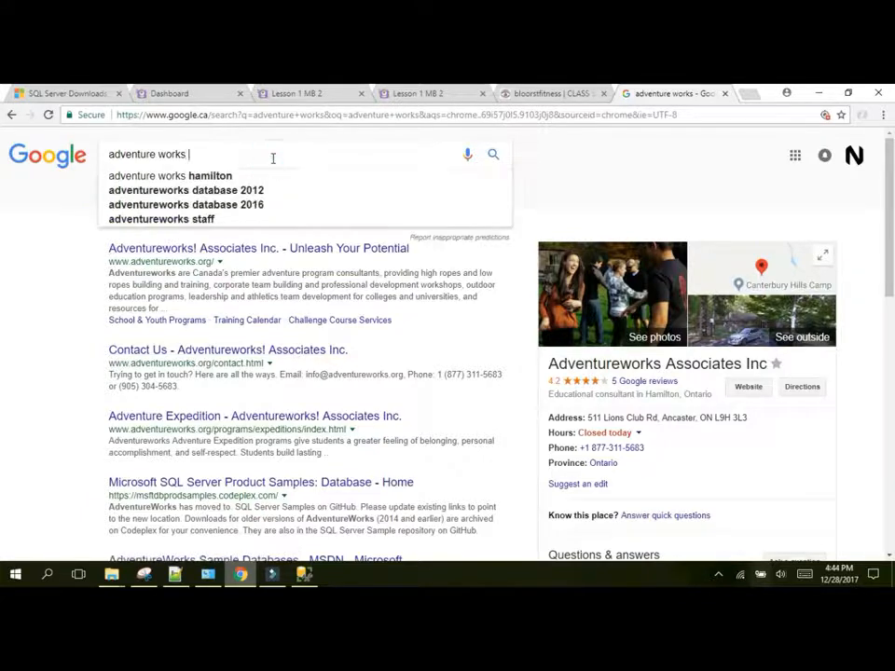
pyautogui.write('se')
pyautogui.press('Return')
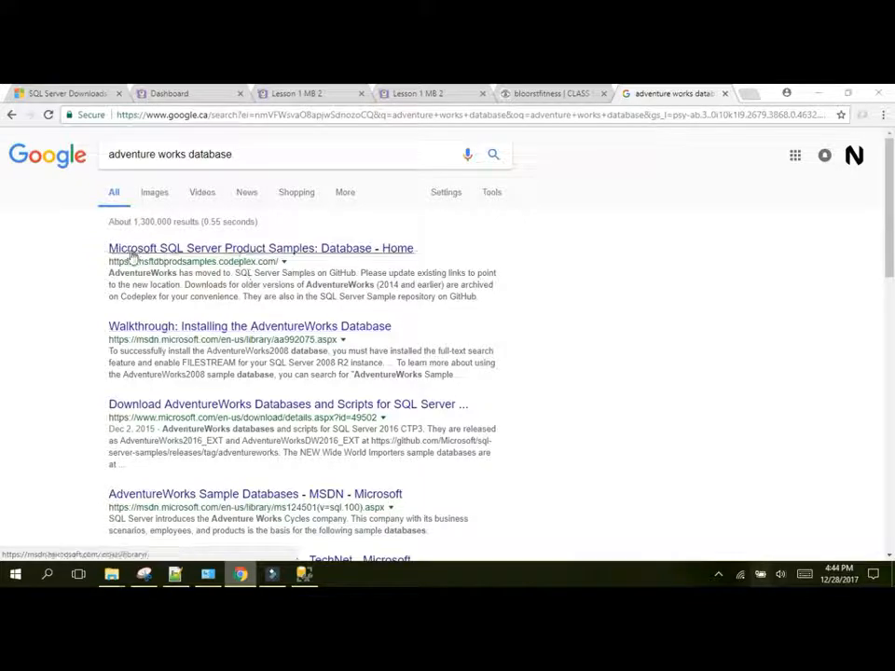
# Open the Microsoft SQL Server Product Samples site on CodePlex and go to the Adventure Works 2014 Sample Databases downloads
pyautogui.click(277, 250)
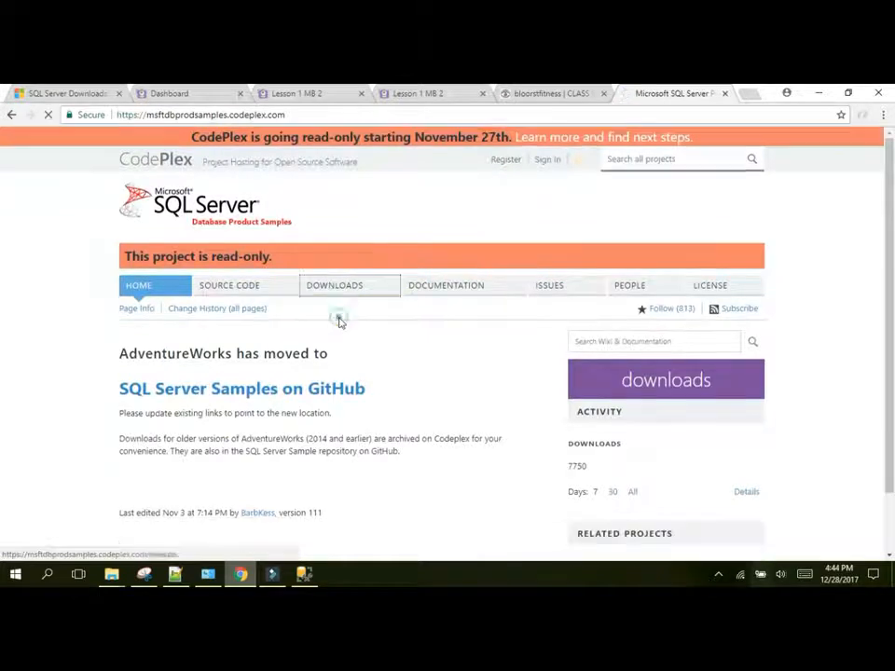
pyautogui.click(331, 286)
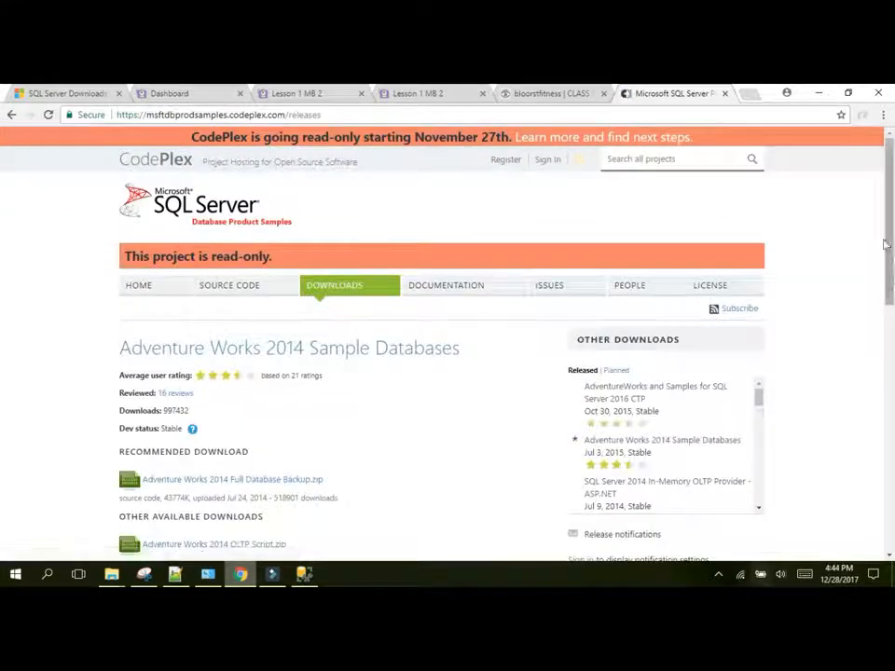
pyautogui.scroll(-3, 522, 317)
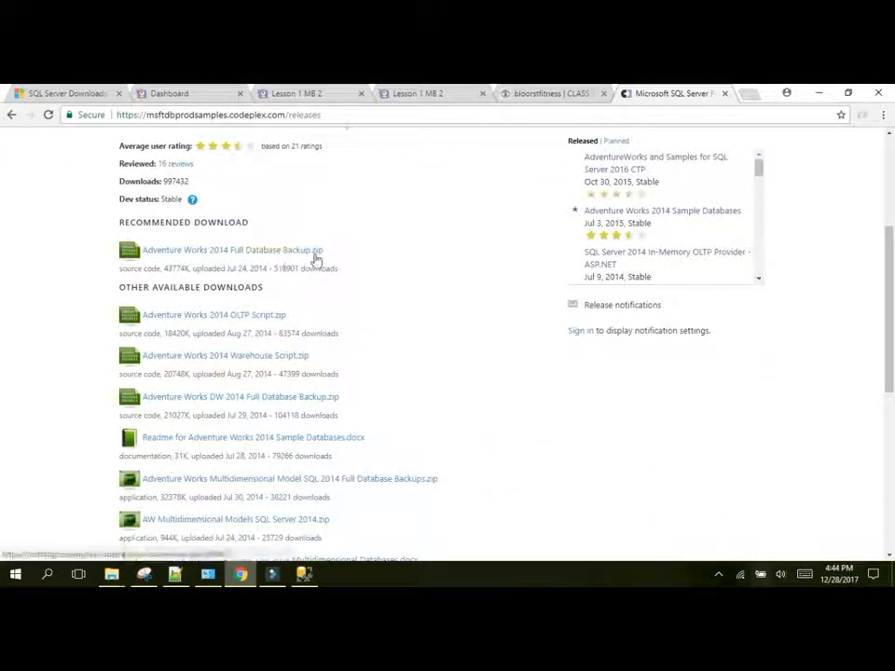
# Download Adventure Works 2014 Full Database Backup.zip from CodePlex and show the downloaded file in its folder
pyautogui.click(255, 253)
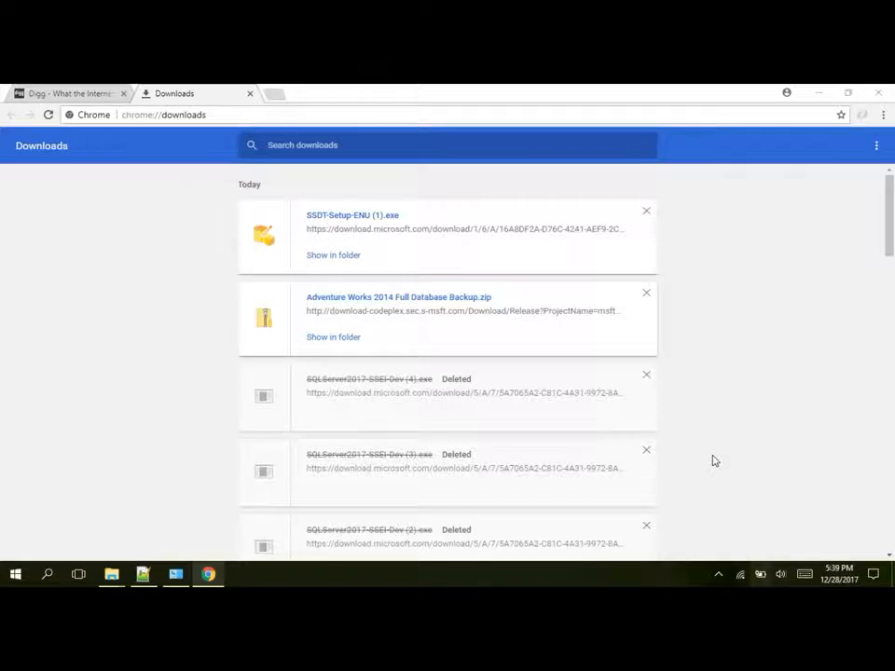
pyautogui.click(318, 341)
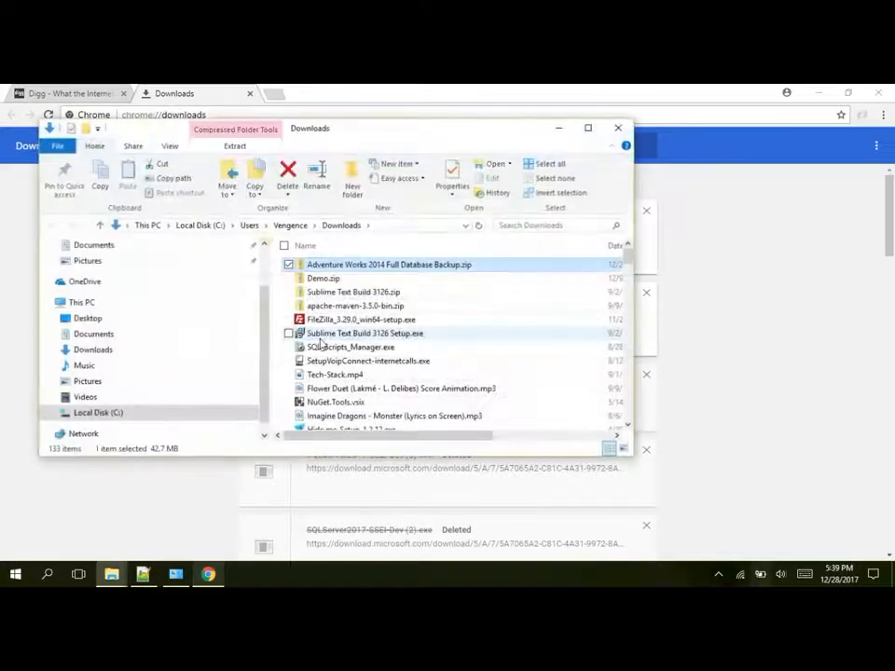
pyautogui.rightClick(347, 264)
pyautogui.click(307, 255)
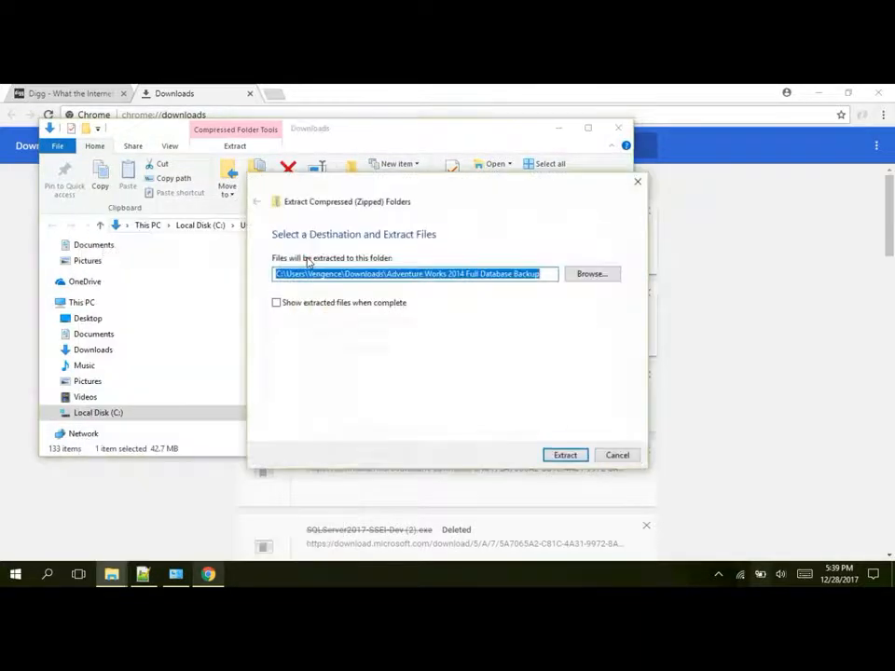
pyautogui.click(608, 455)
# Open the extracted Adventure Works 2014 Full Database Backup folder in Downloads to check for the AdventureWorks2014.bak file
pyautogui.moveTo(626, 254); pyautogui.dragTo(625, 383)
pyautogui.doubleClick(482, 375)
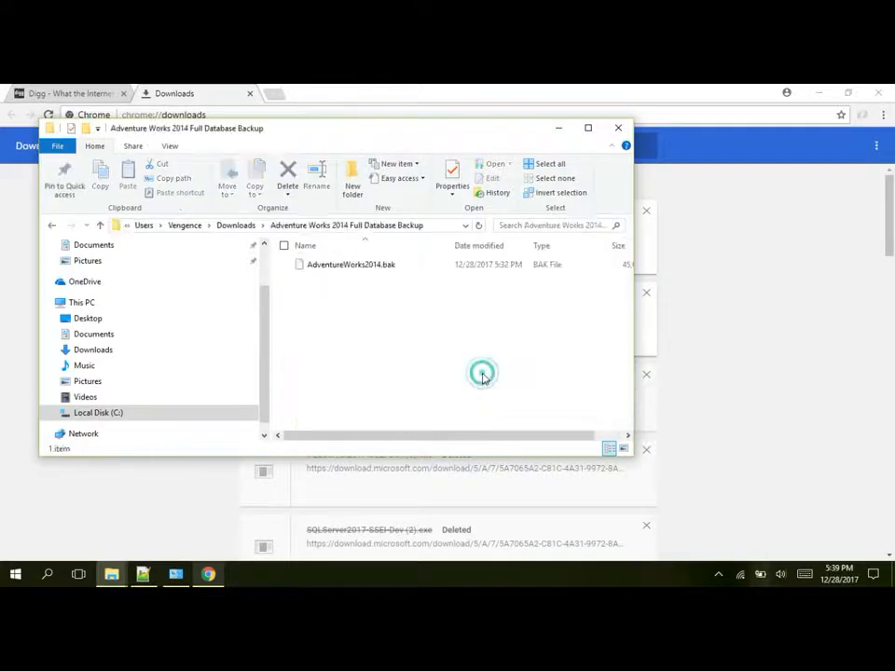
pyautogui.moveTo(303, 297); pyautogui.dragTo(405, 261)
pyautogui.click(399, 303)
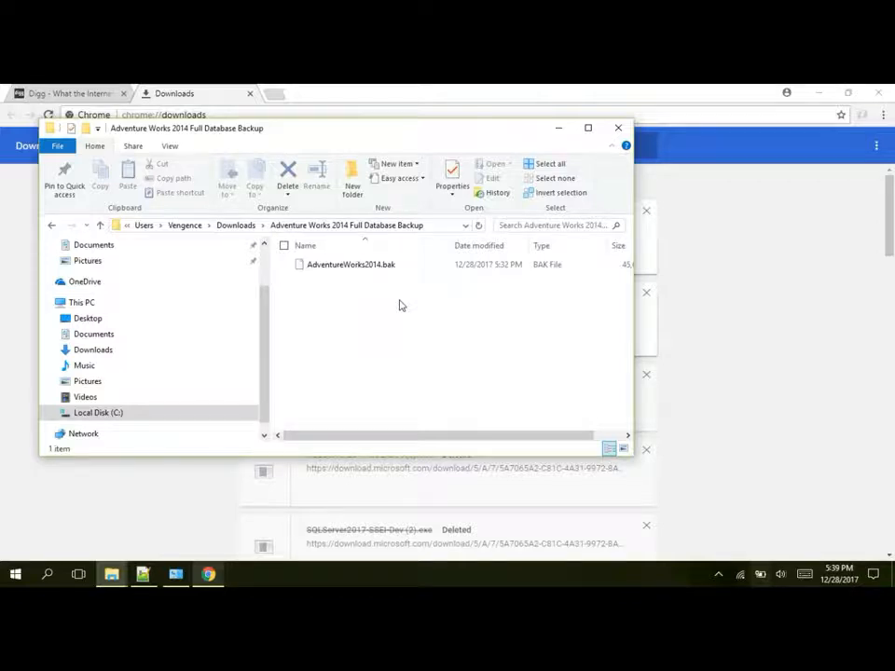
# Search Windows for "sql server management" and launch Microsoft SQL Server Management Studio 17
pyautogui.click(11, 577)
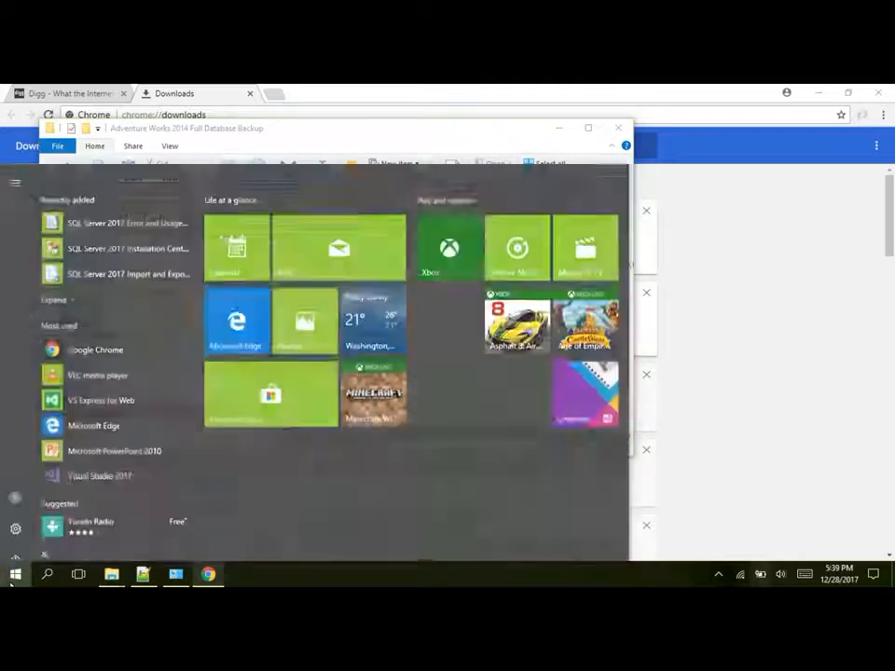
pyautogui.write('sql')
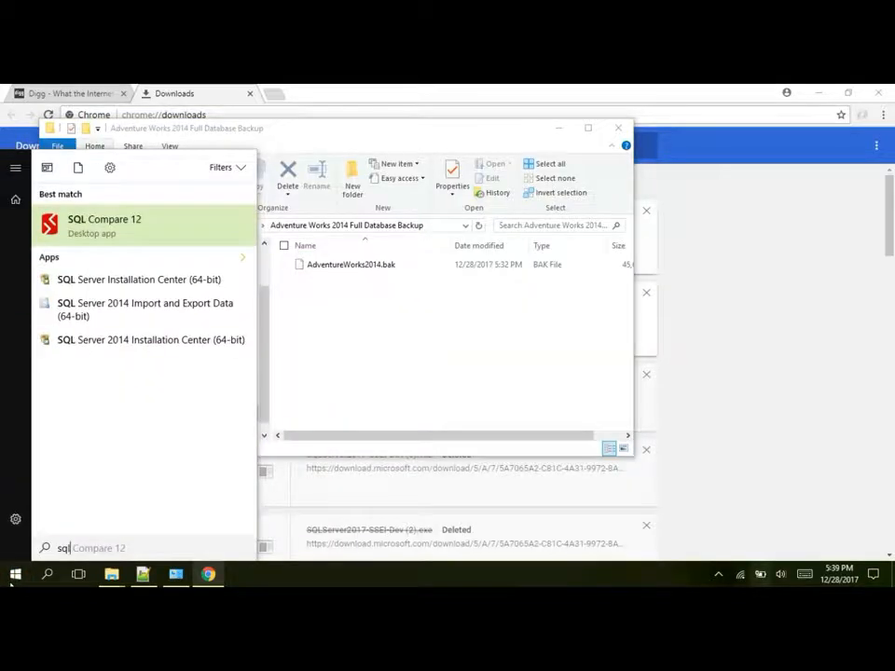
pyautogui.write(' server ')
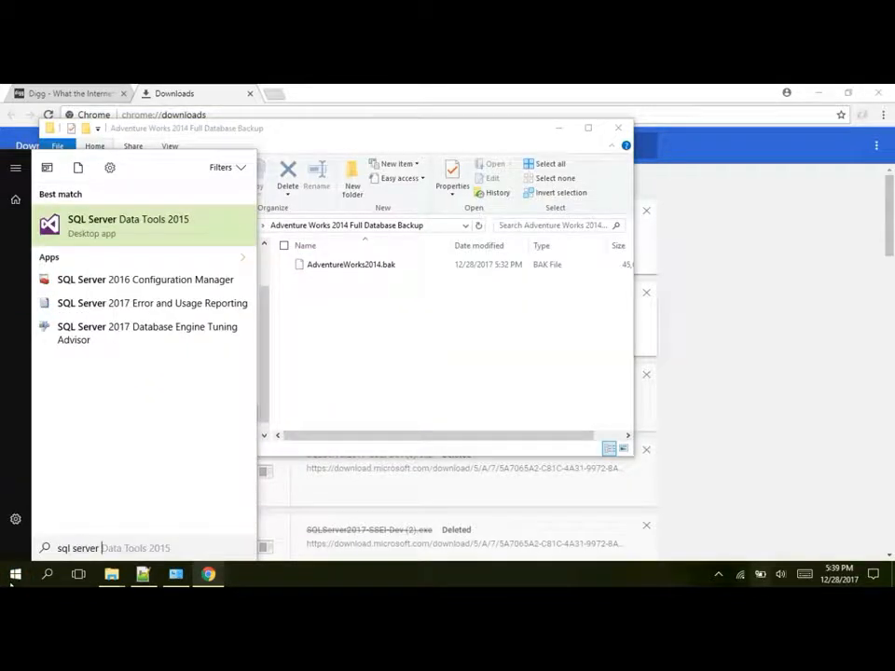
pyautogui.write('management')
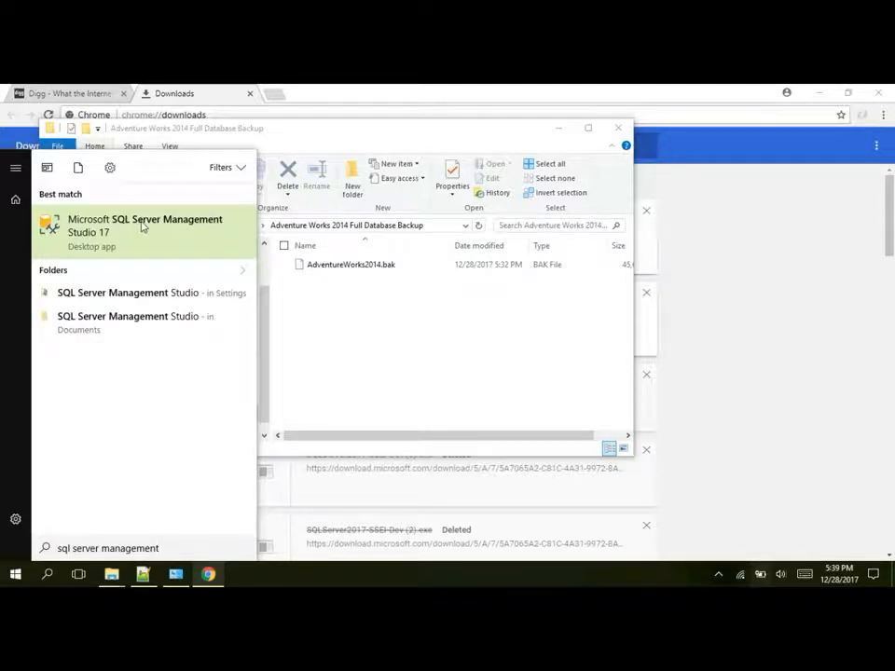
pyautogui.click(142, 225)
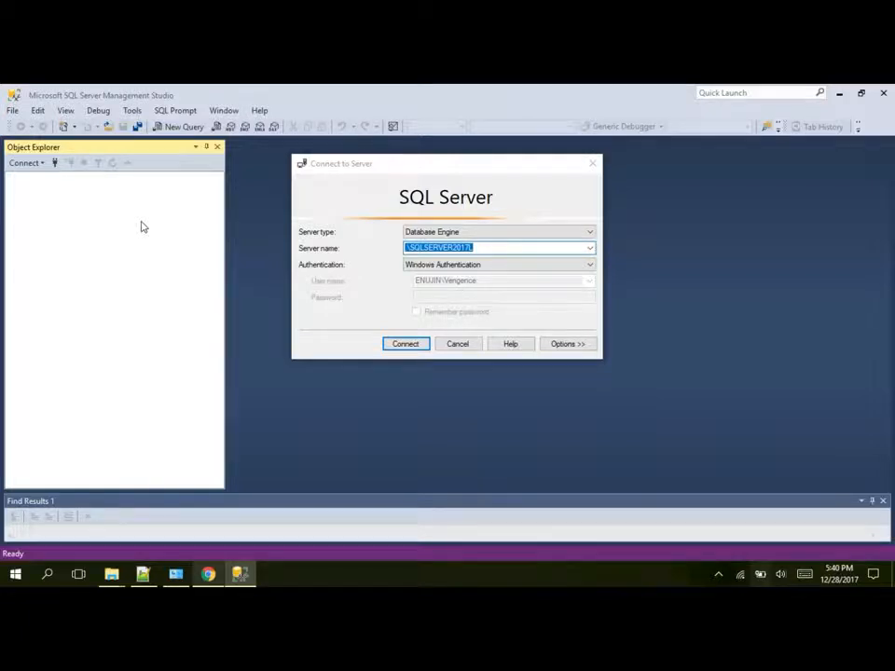
# Enter .\SQLSERVER2017L as the server name for the Database Engine connection
pyautogui.moveTo(358, 167); pyautogui.dragTo(363, 212)
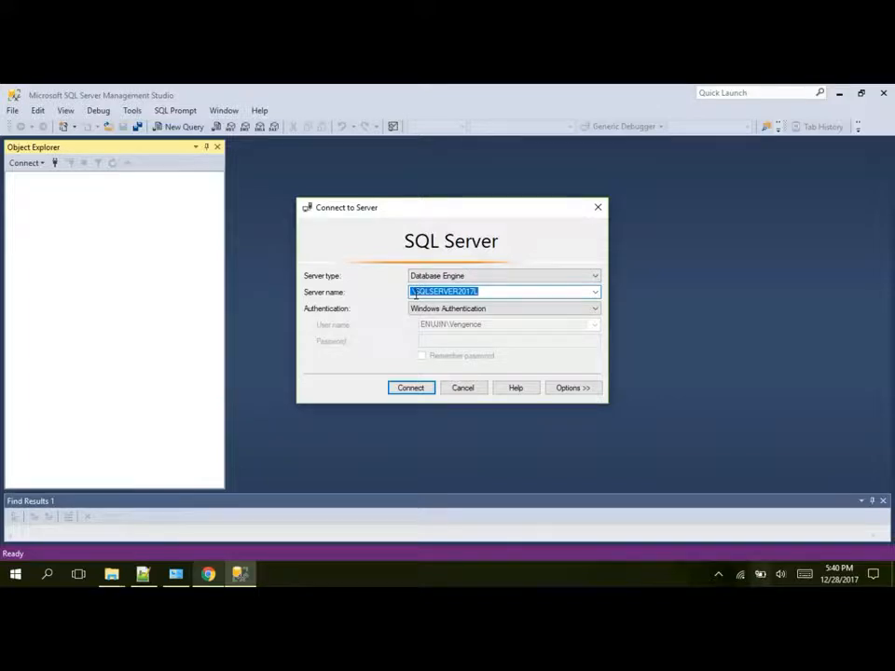
pyautogui.click(516, 291)
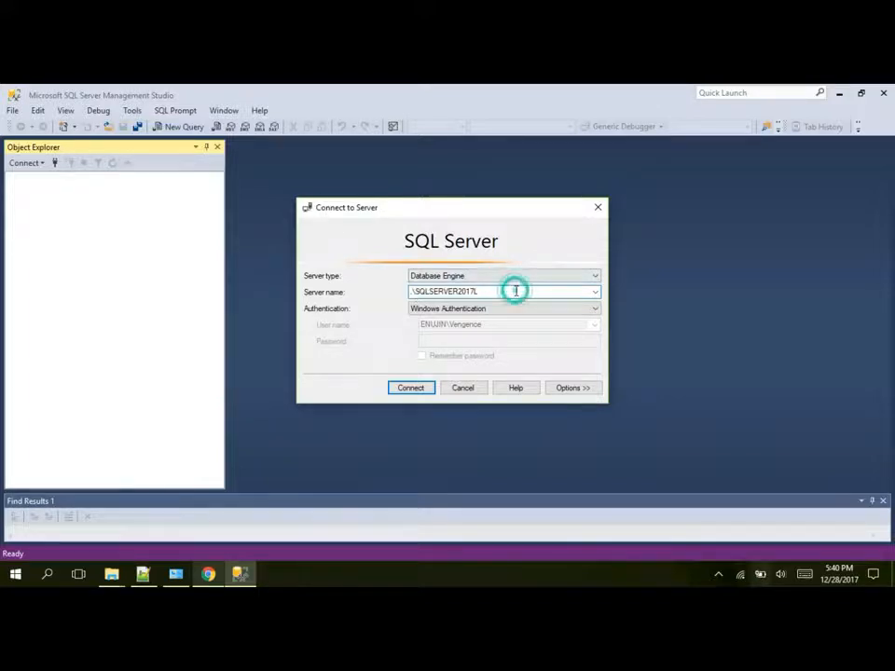
pyautogui.moveTo(516, 291); pyautogui.dragTo(419, 293)
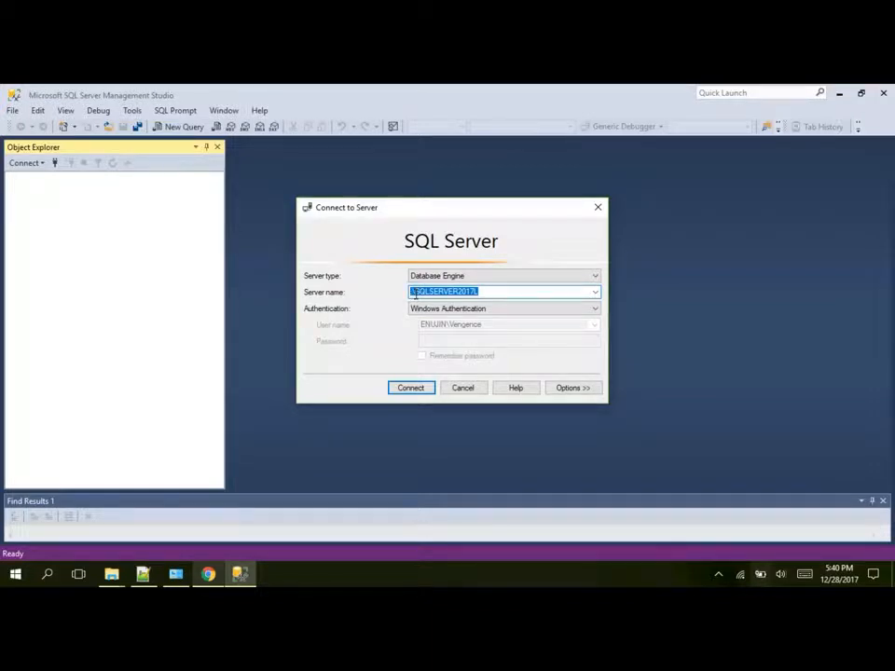
pyautogui.press('BackSpace')
pyautogui.write('.')
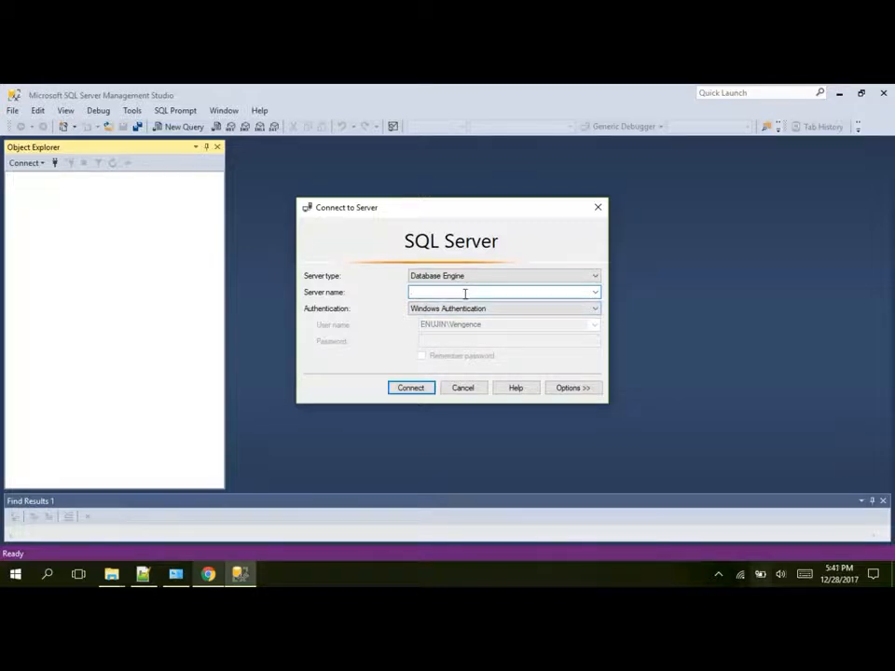
pyautogui.write('.\\SQLSERVER2017L')
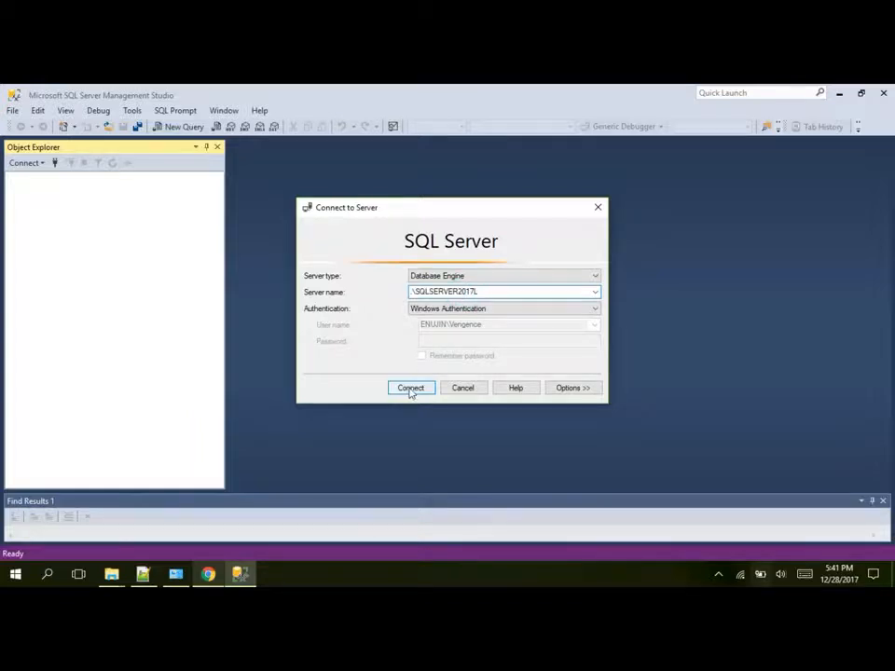
# Review the authentication choices, keep Windows Authentication and connect to the server
pyautogui.click(429, 315)
pyautogui.click(338, 352)
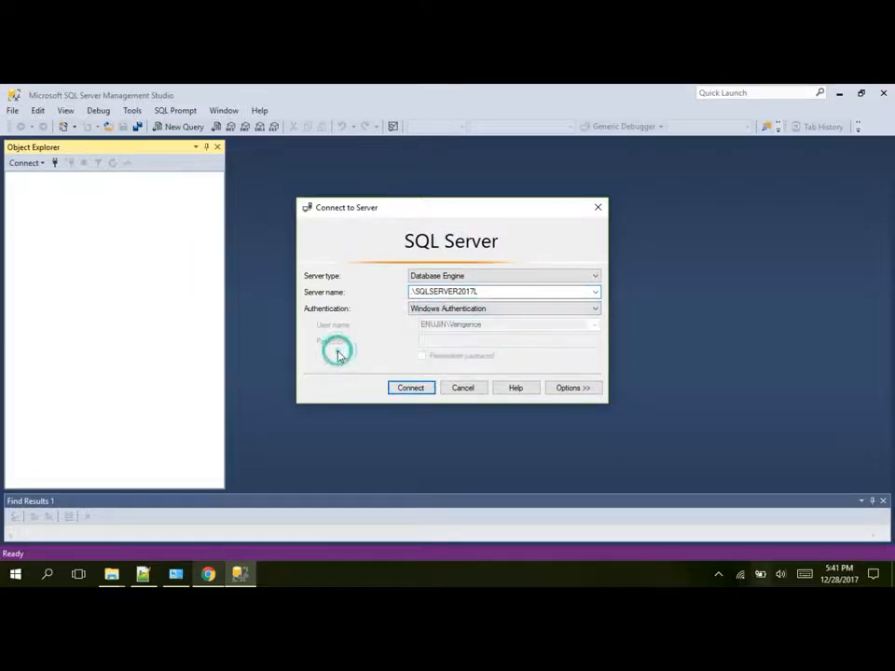
pyautogui.click(461, 311)
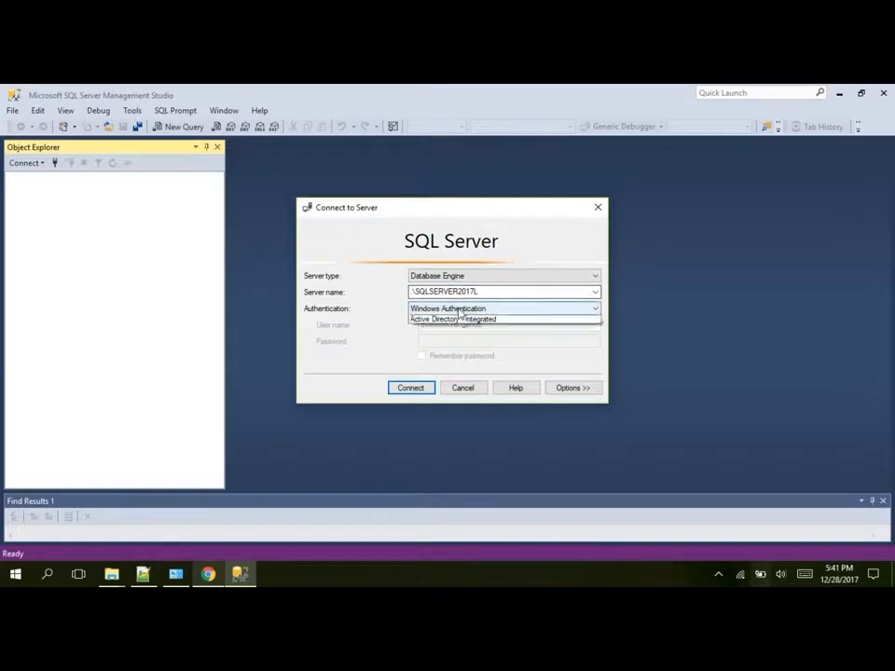
pyautogui.click(369, 358)
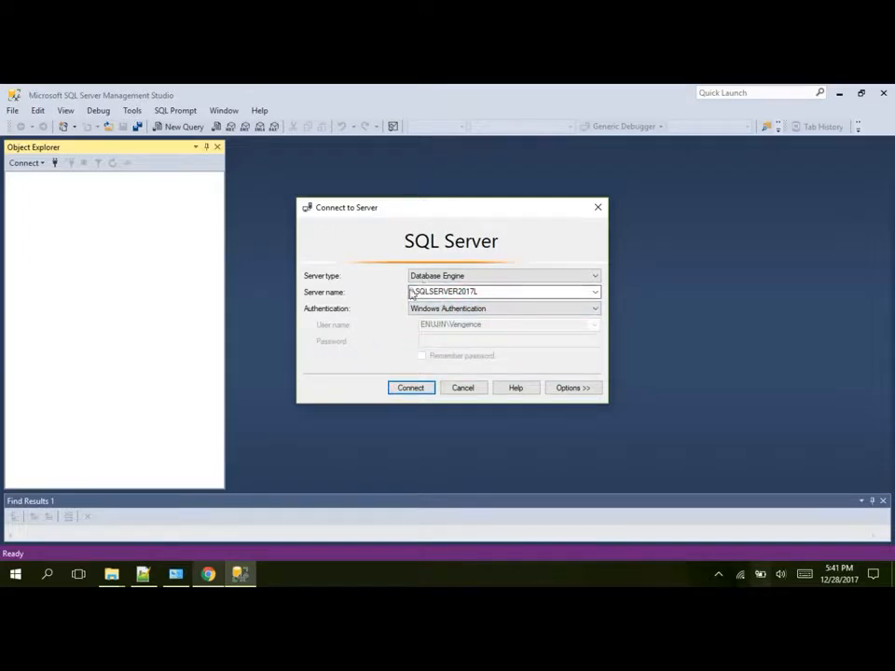
pyautogui.click(410, 387)
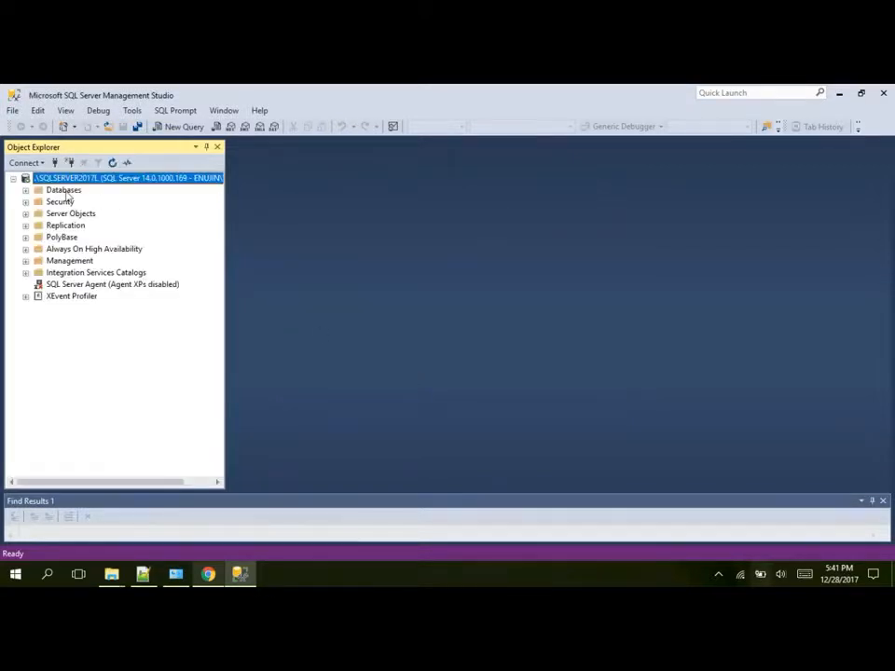
# Start restoring a database with a device as the source, and begin adding a backup file as the media
pyautogui.click(67, 192)
pyautogui.rightClick(67, 193)
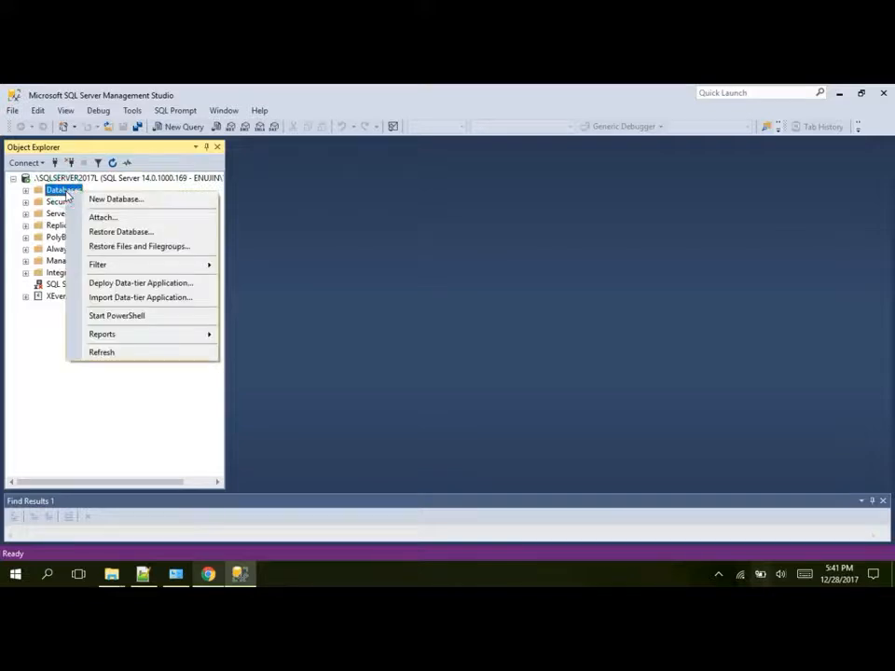
pyautogui.click(99, 233)
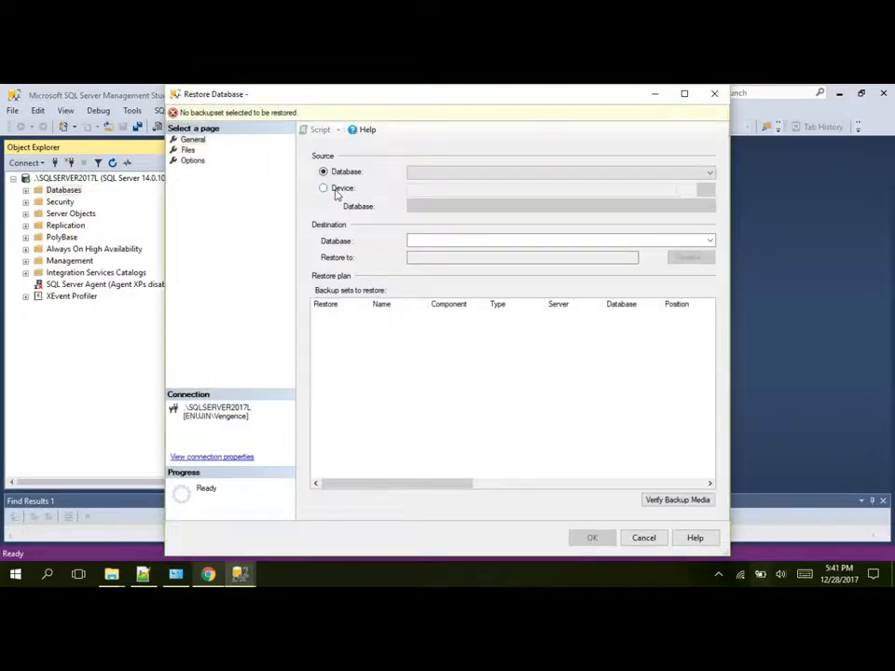
pyautogui.click(334, 191)
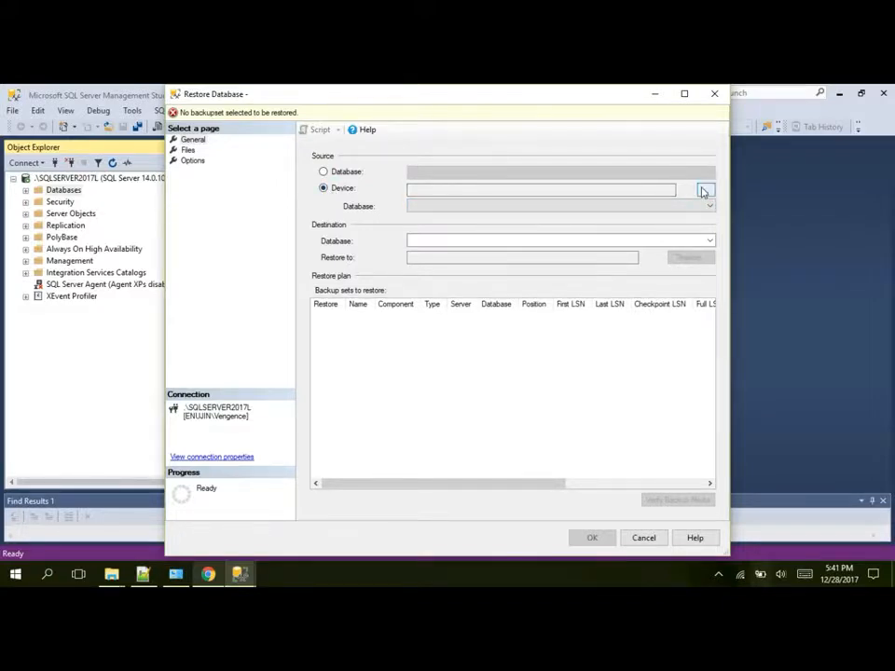
pyautogui.click(704, 190)
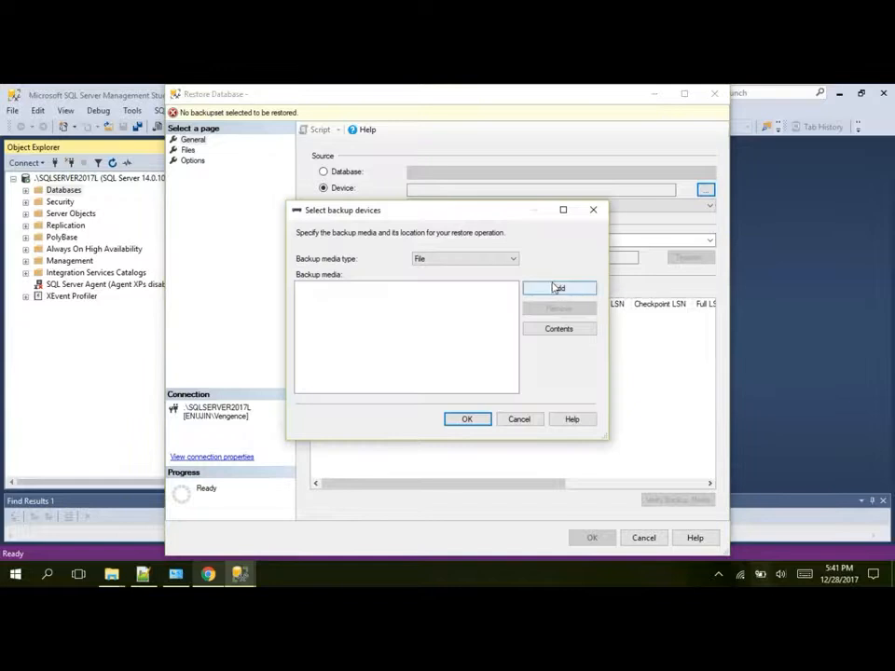
pyautogui.click(537, 289)
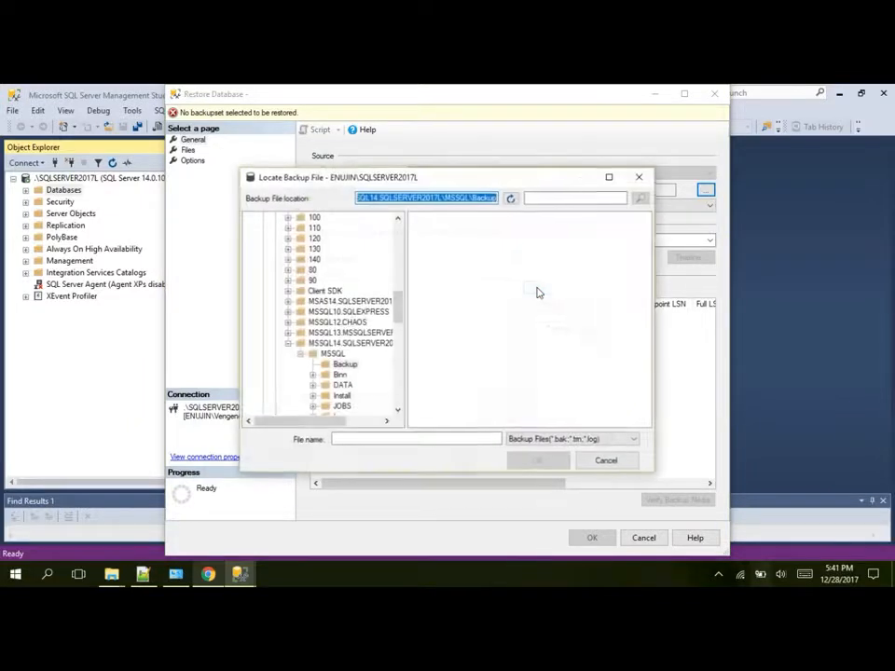
# Browse the Users folders on drive C in the backup file locator for the AdventureWorks2014.bak file
pyautogui.moveTo(395, 315); pyautogui.dragTo(393, 240)
pyautogui.click(262, 355)
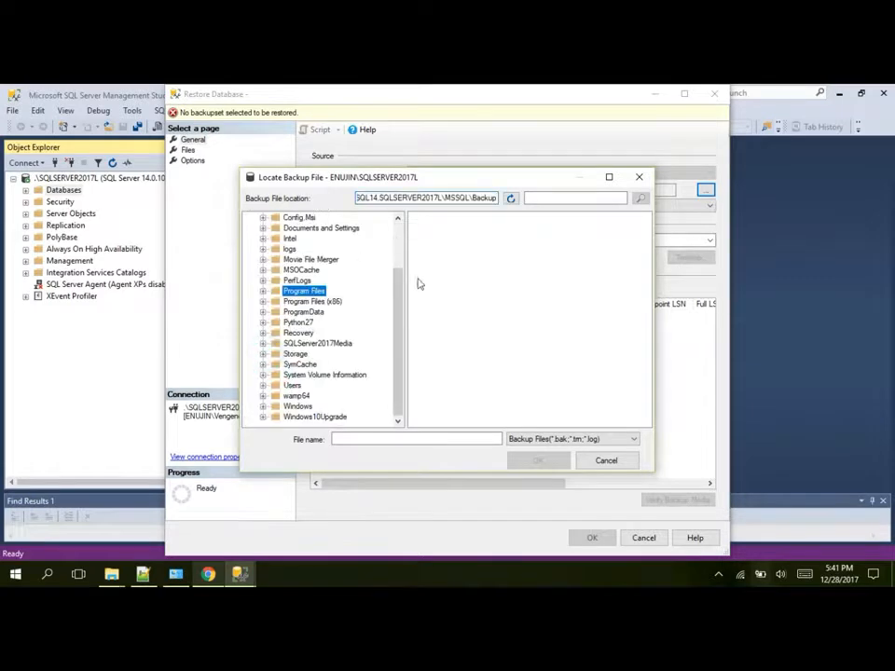
pyautogui.click(262, 385)
pyautogui.click(276, 406)
pyautogui.click(315, 408)
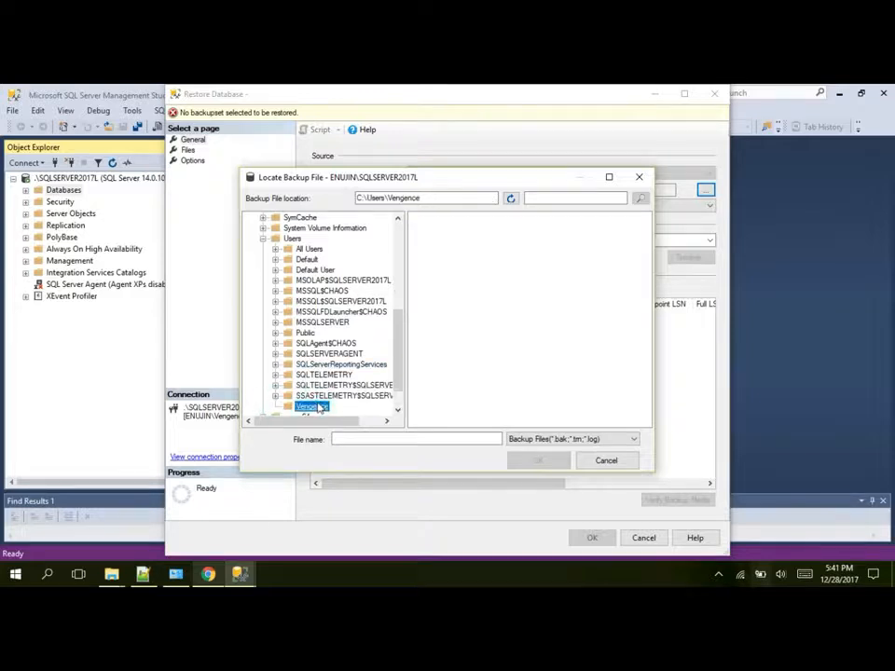
pyautogui.moveTo(451, 398); pyautogui.dragTo(612, 243)
pyautogui.click(275, 249)
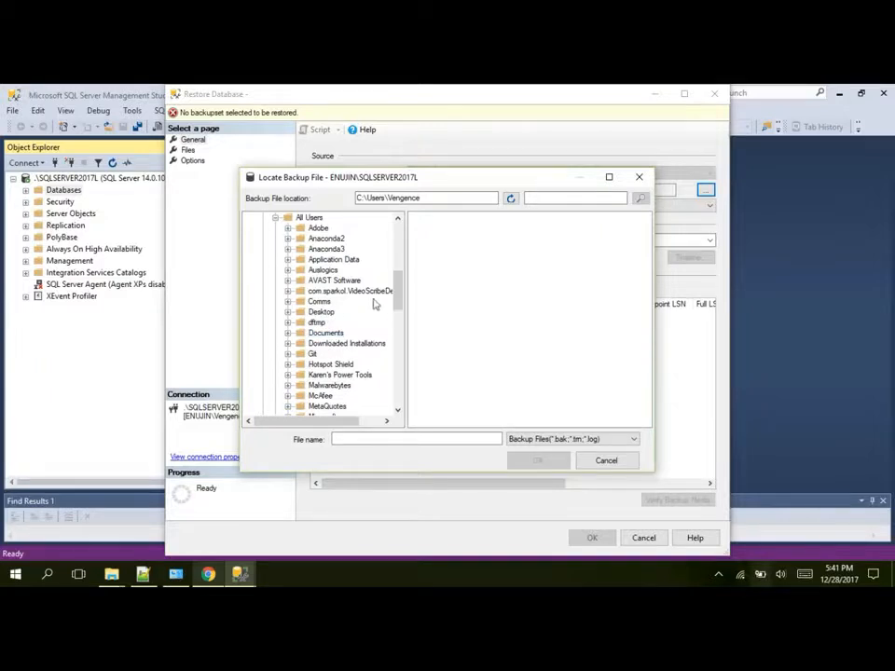
# Switch to File Explorer and move AdventureWorks2014.bak from its Downloads folder to the root of drive C, granting administrator permission
pyautogui.moveTo(110, 572)
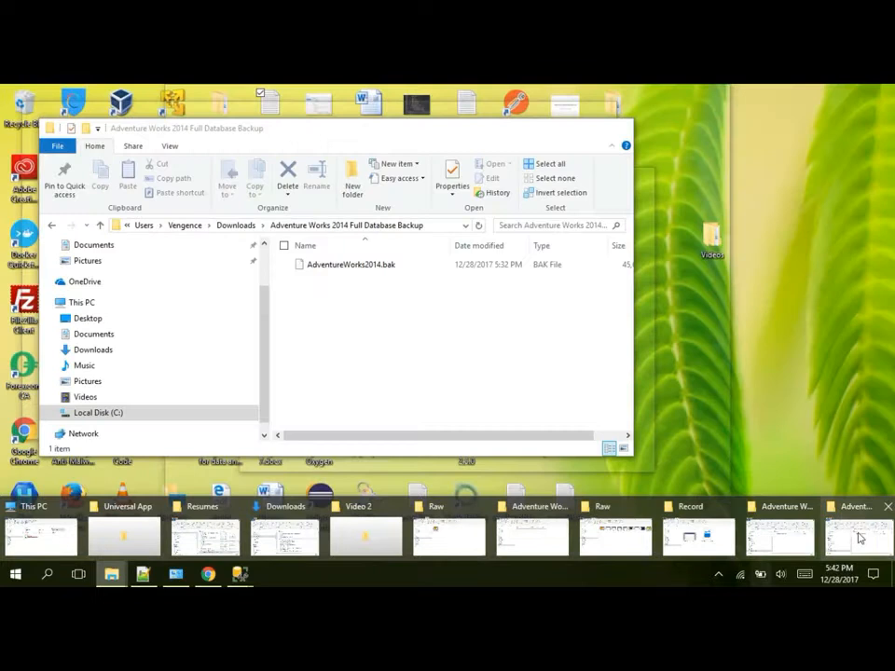
pyautogui.click(860, 536)
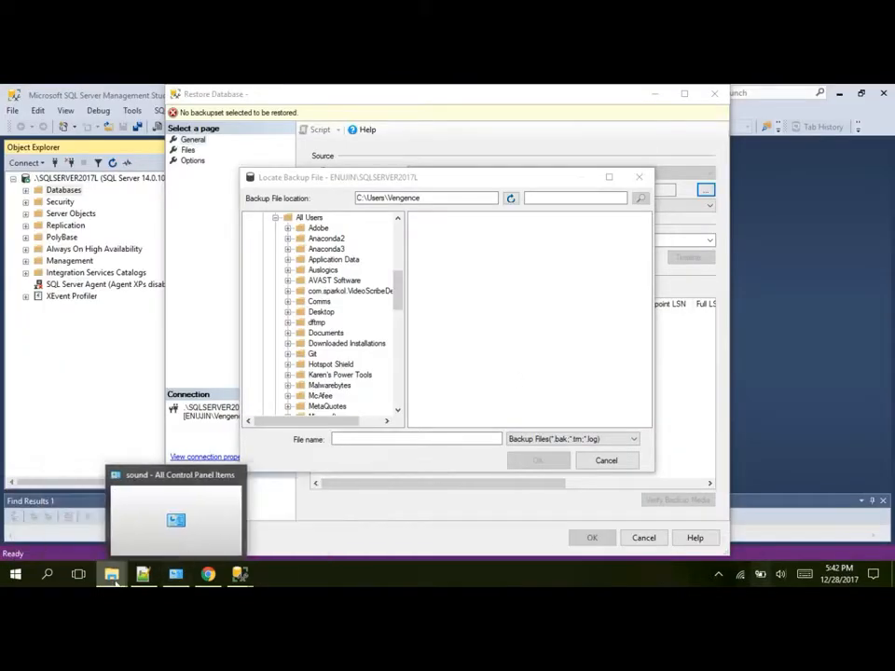
pyautogui.moveTo(111, 570)
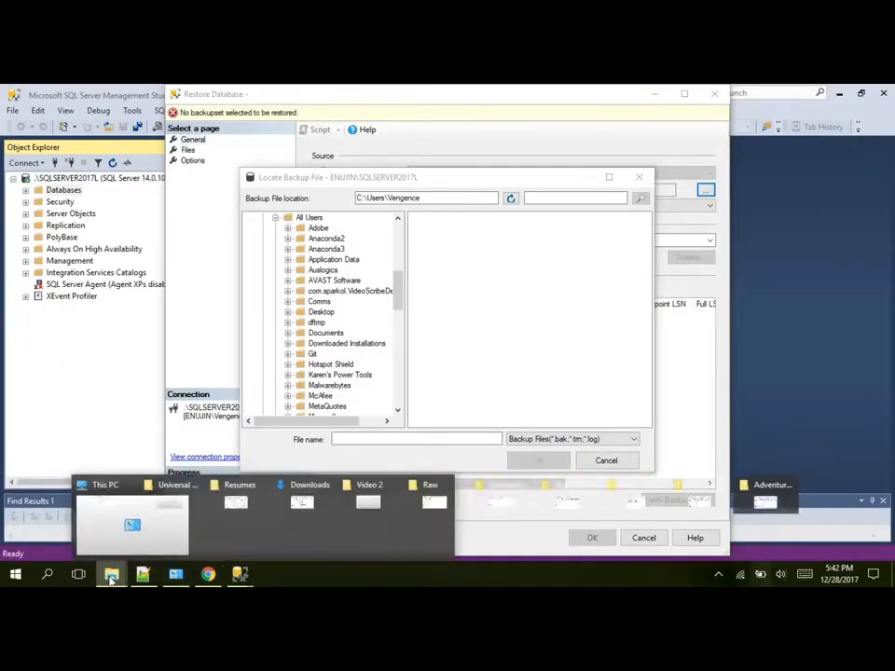
pyautogui.click(847, 528)
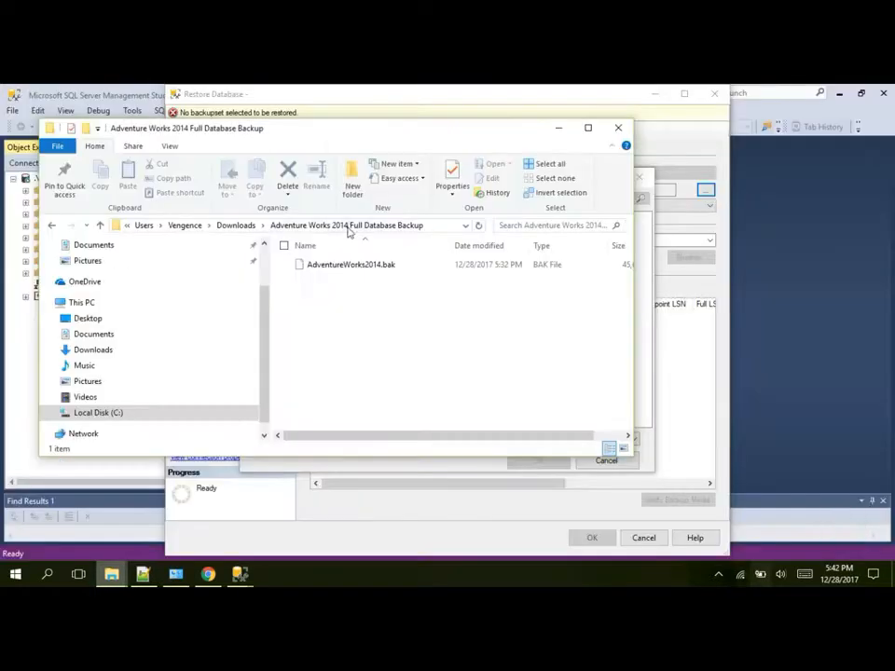
pyautogui.click(347, 268)
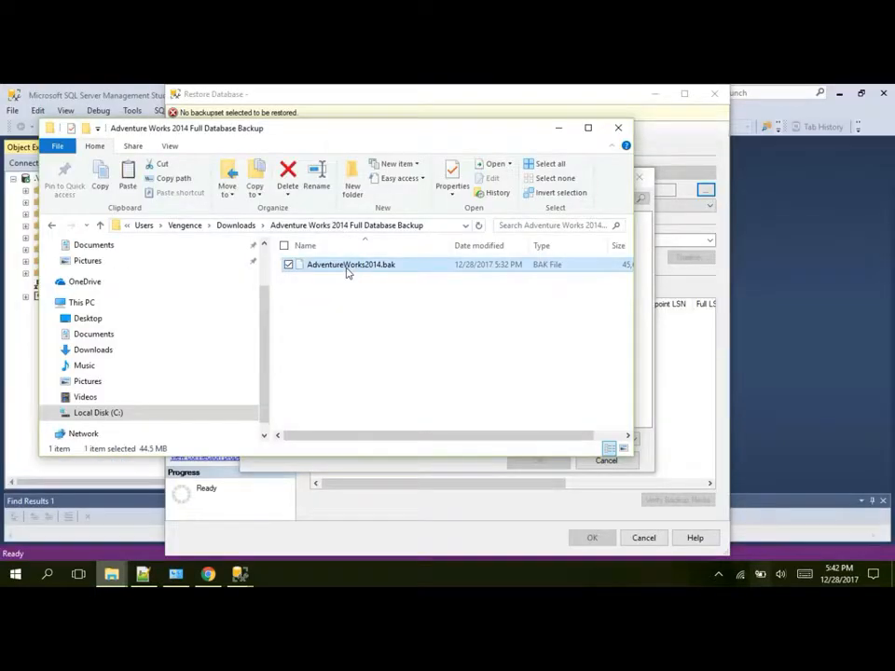
pyautogui.click(97, 418)
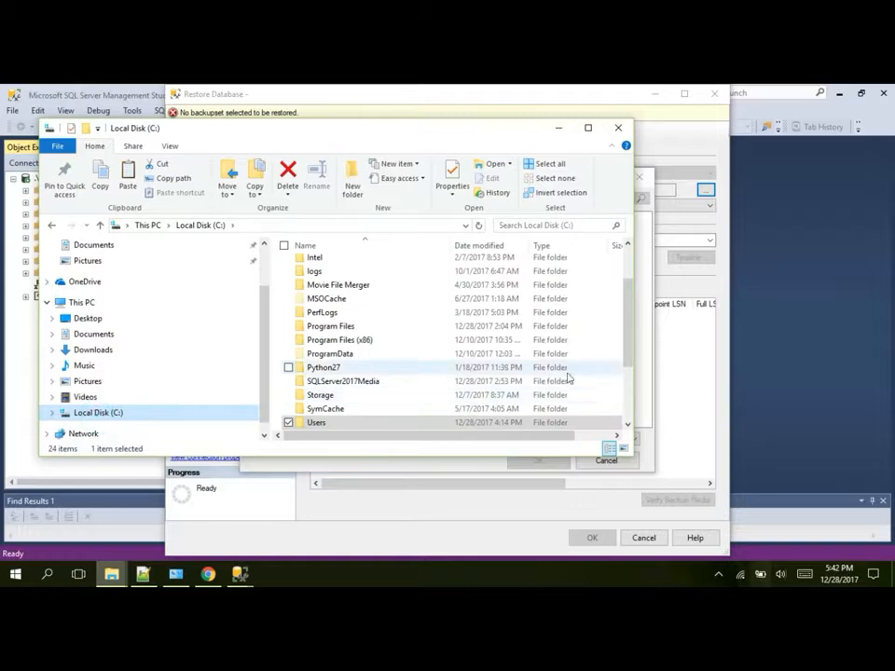
pyautogui.moveTo(627, 375); pyautogui.dragTo(623, 430)
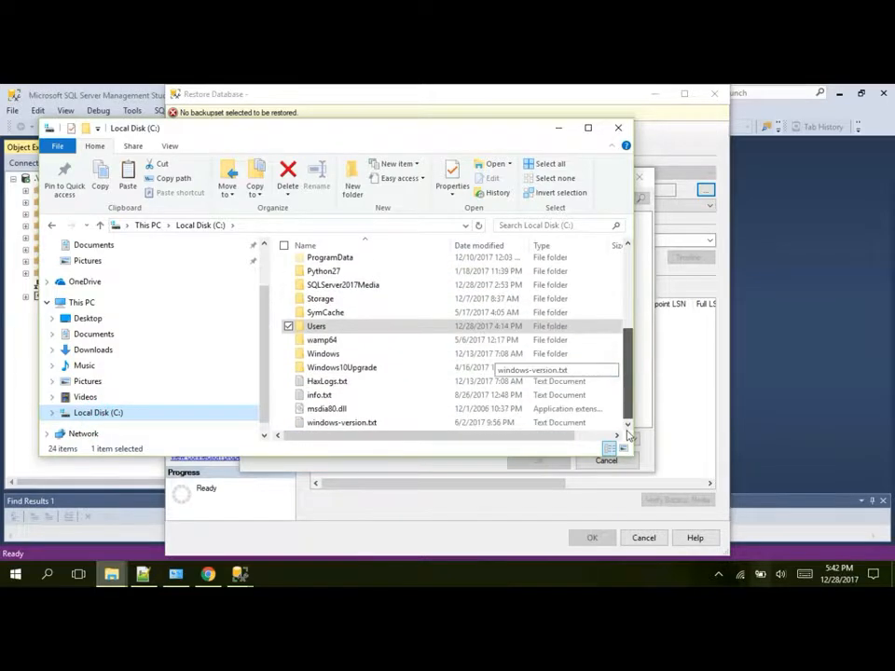
pyautogui.click(589, 128)
pyautogui.click(719, 527)
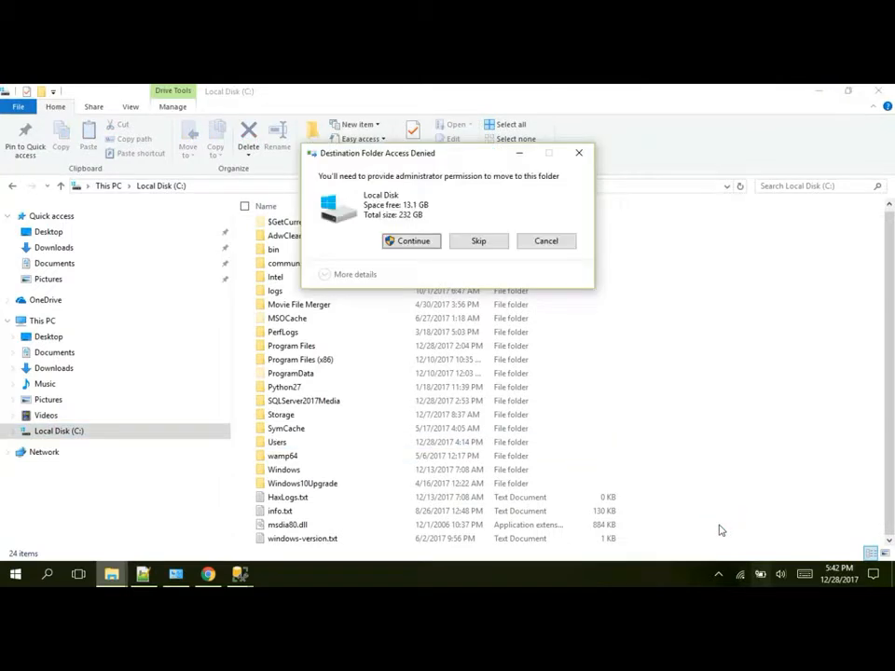
pyautogui.click(436, 242)
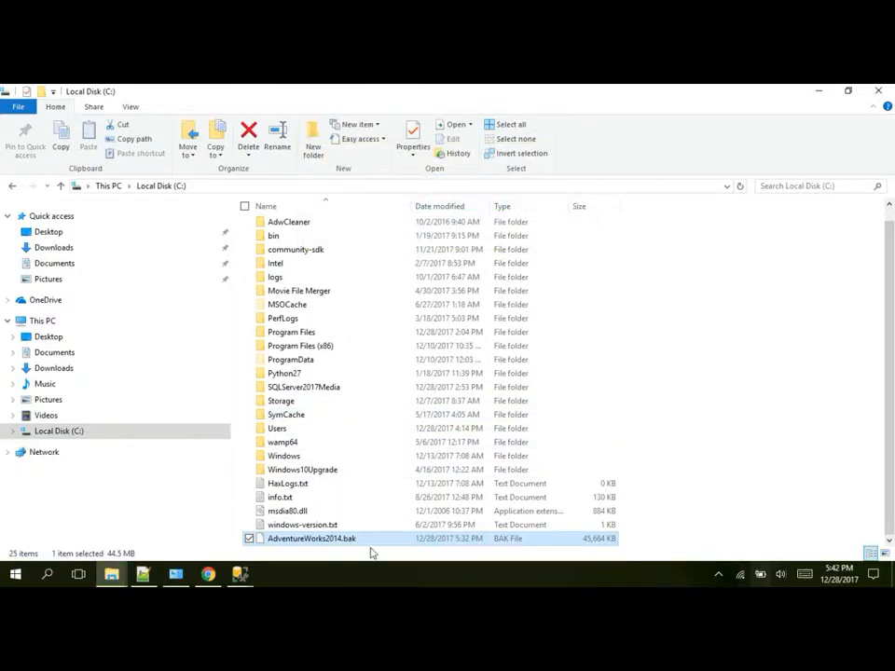
# Return to the backup file locator in Management Studio and choose C:\AdventureWorks2014.bak as the backup media for the restore
pyautogui.moveTo(240, 573)
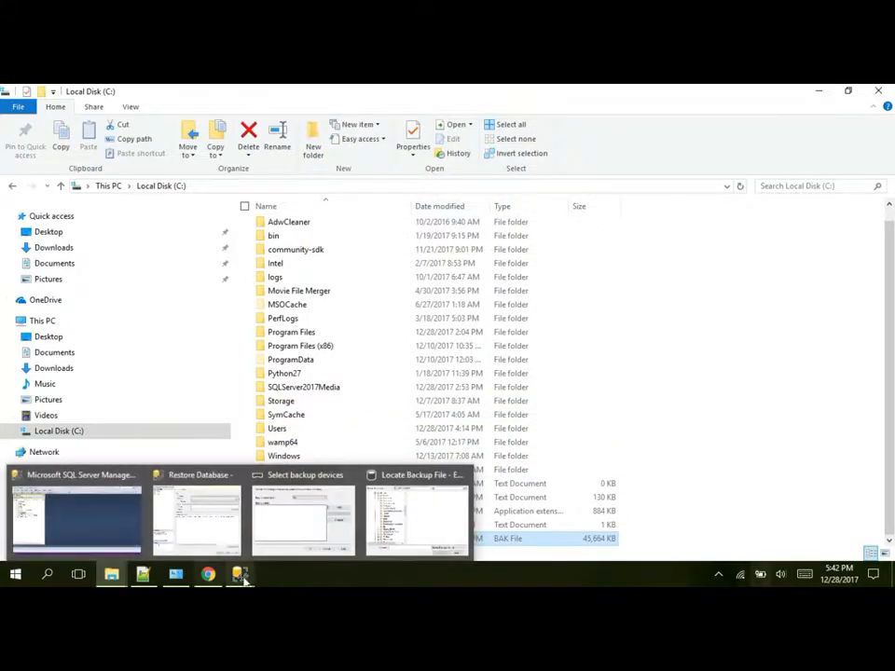
pyautogui.click(456, 528)
pyautogui.moveTo(394, 275); pyautogui.dragTo(390, 221)
pyautogui.click(274, 217)
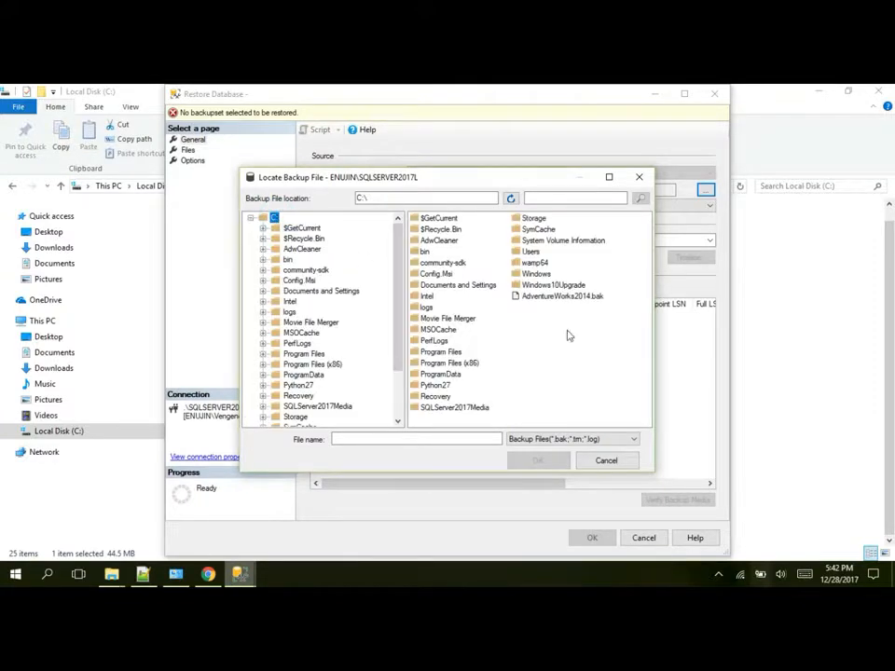
pyautogui.click(563, 296)
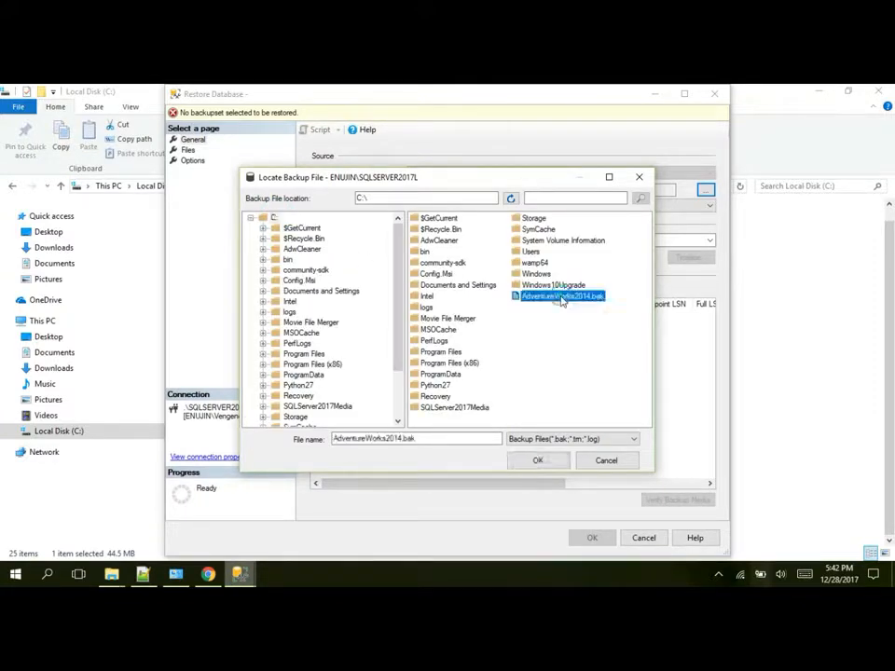
pyautogui.click(541, 460)
pyautogui.click(468, 416)
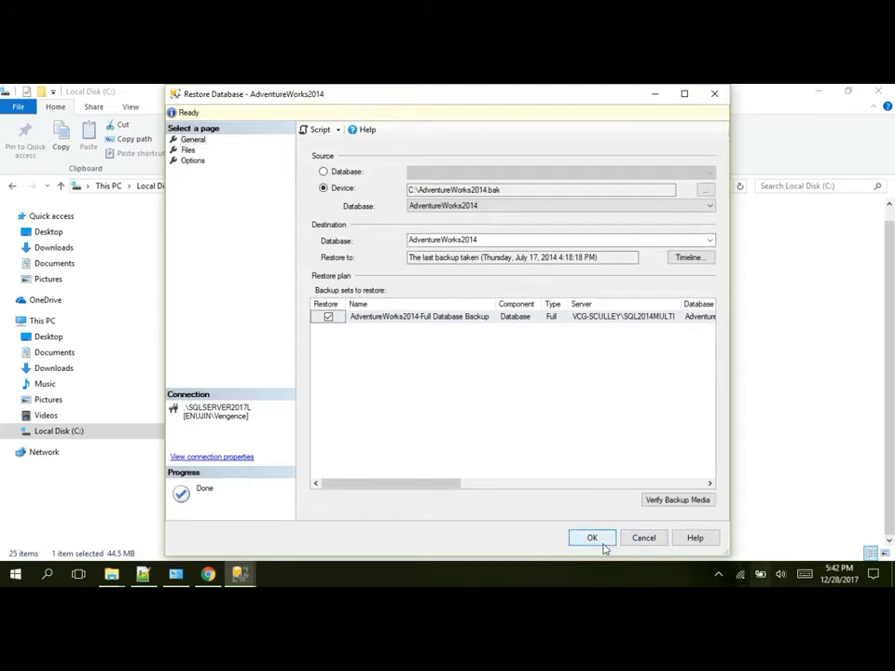
# Restore the AdventureWorks2014 database from the selected full backup and return to the Management Studio main window
pyautogui.click(593, 539)
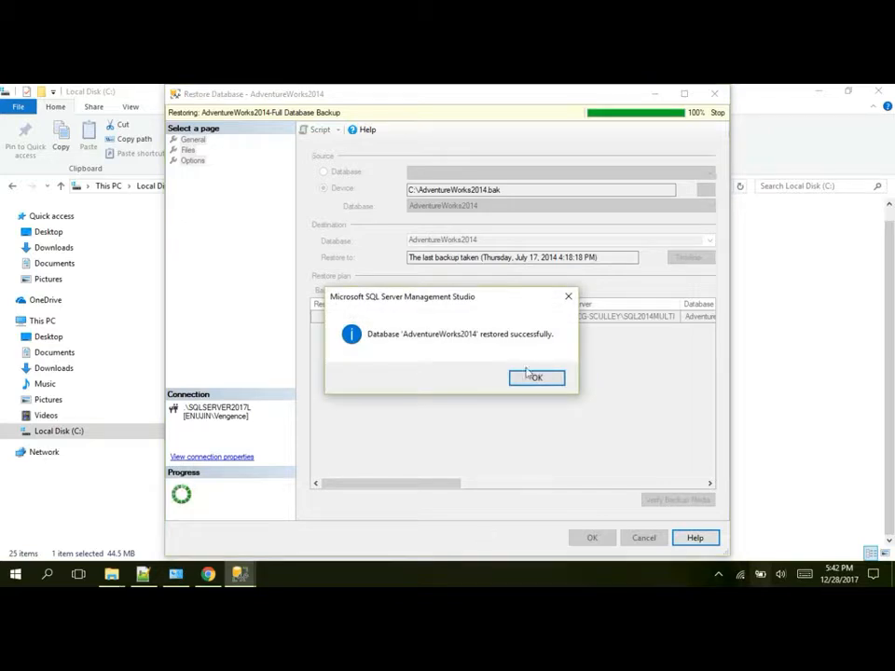
pyautogui.click(536, 378)
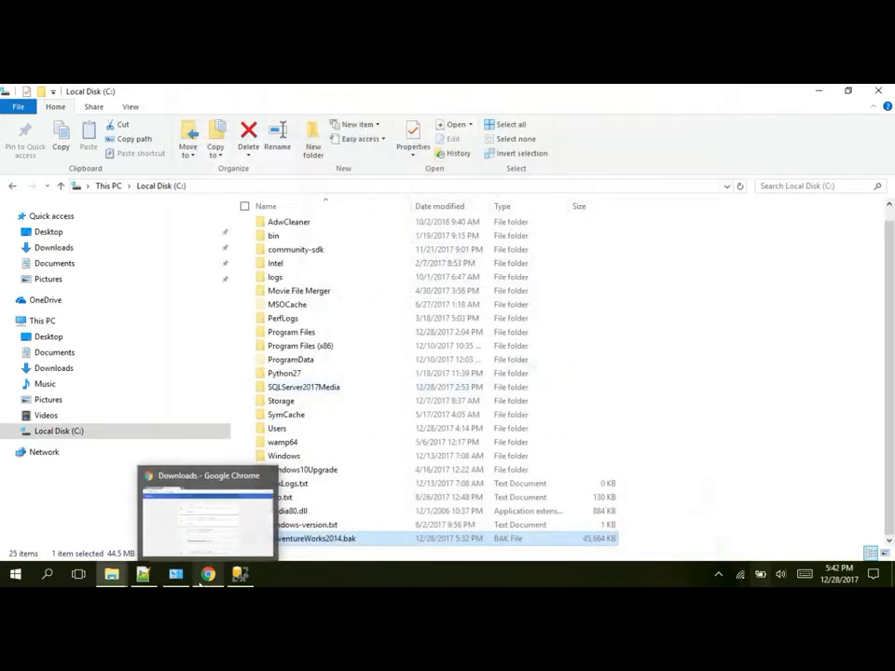
pyautogui.click(240, 575)
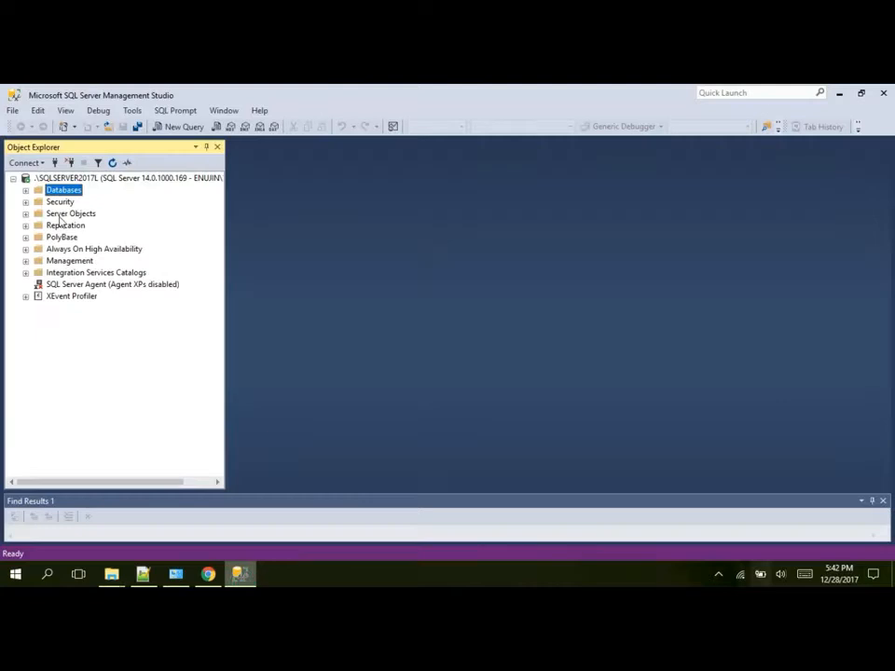
# Expand the Databases node down to the tables of AdventureWorks2014 and look through them
pyautogui.click(25, 190)
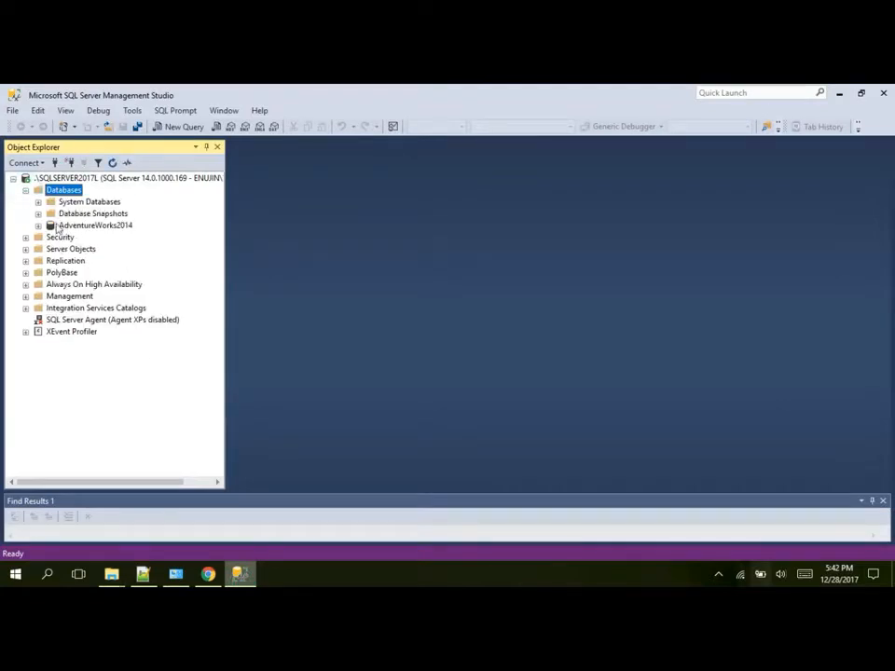
pyautogui.click(39, 225)
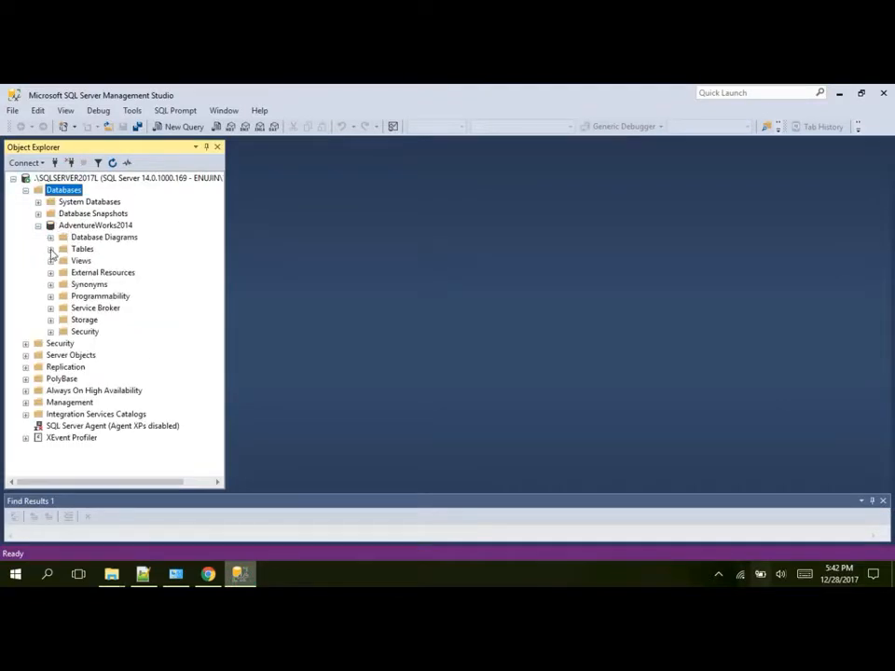
pyautogui.click(51, 249)
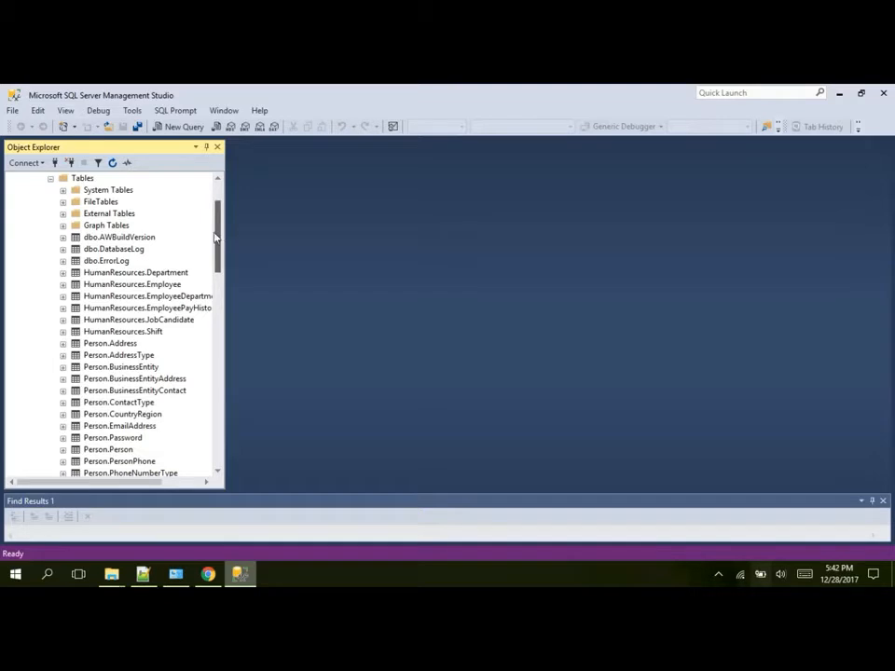
pyautogui.moveTo(208, 575)
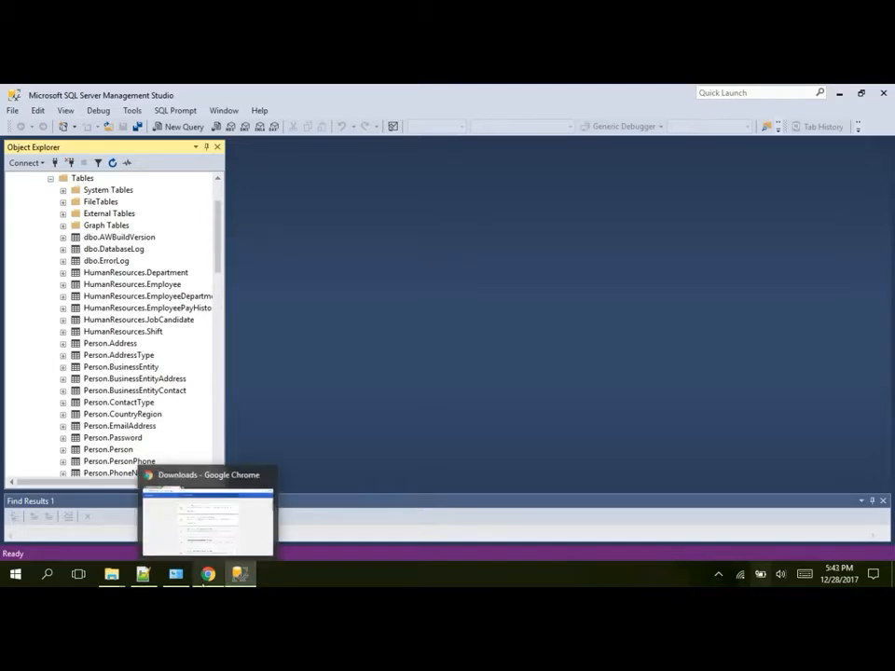